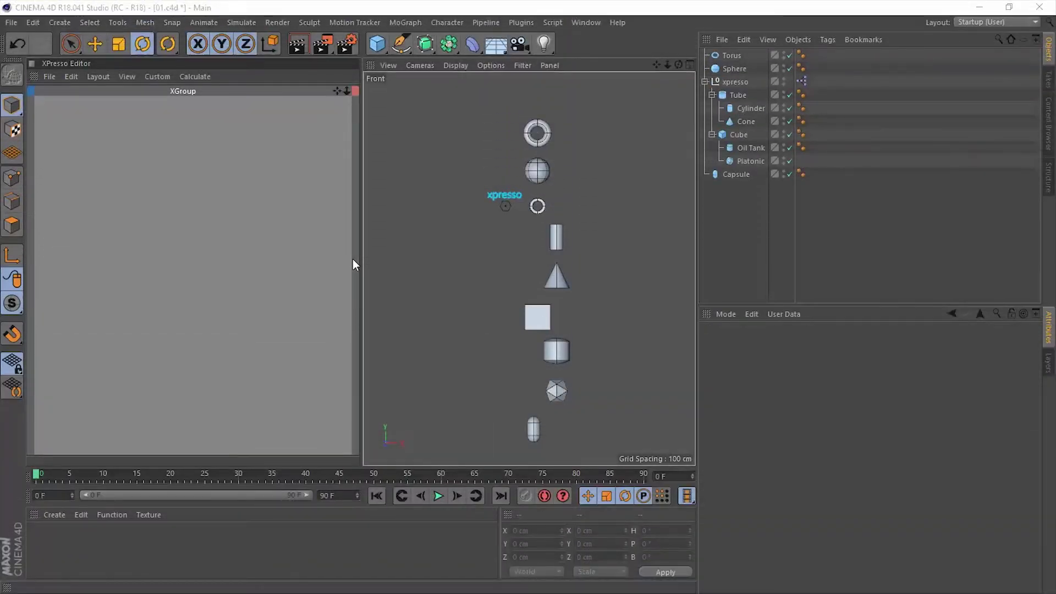
# Add a Reference node to the XGroup and place it near the middle of the node area
pyautogui.rightClick(117, 191)
pyautogui.moveTo(138, 197)
pyautogui.moveTo(283, 200)
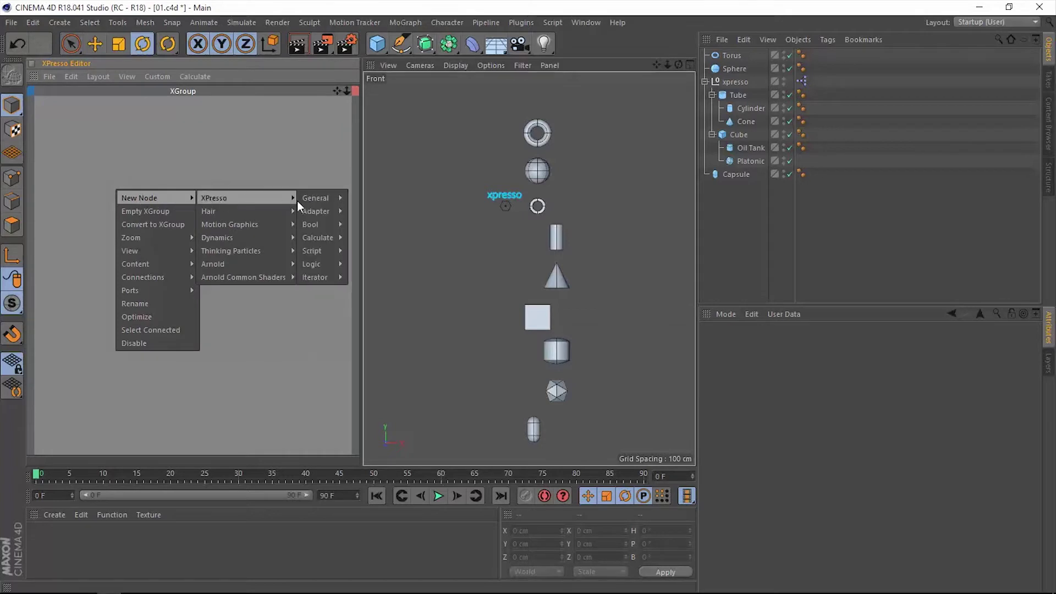
pyautogui.moveTo(322, 200)
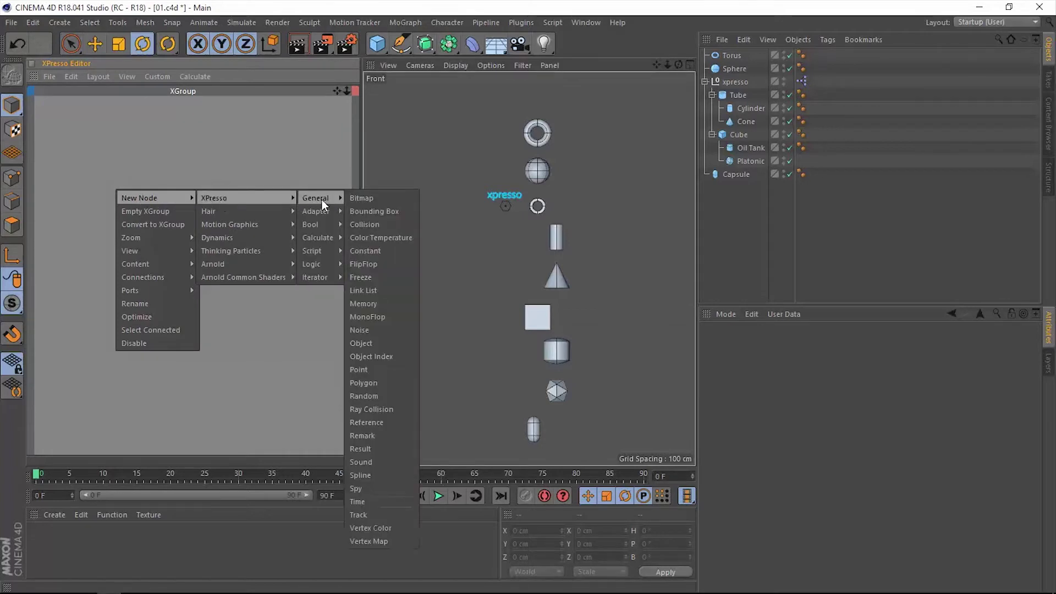
pyautogui.click(368, 423)
pyautogui.moveTo(130, 179); pyautogui.dragTo(202, 238)
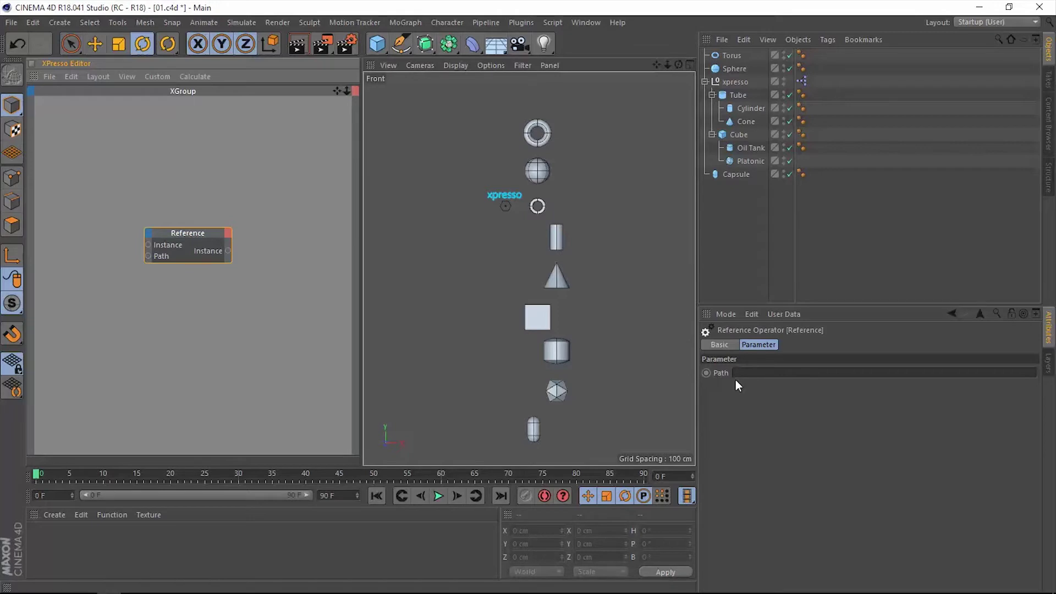
pyautogui.press('n')
pyautogui.press('p')
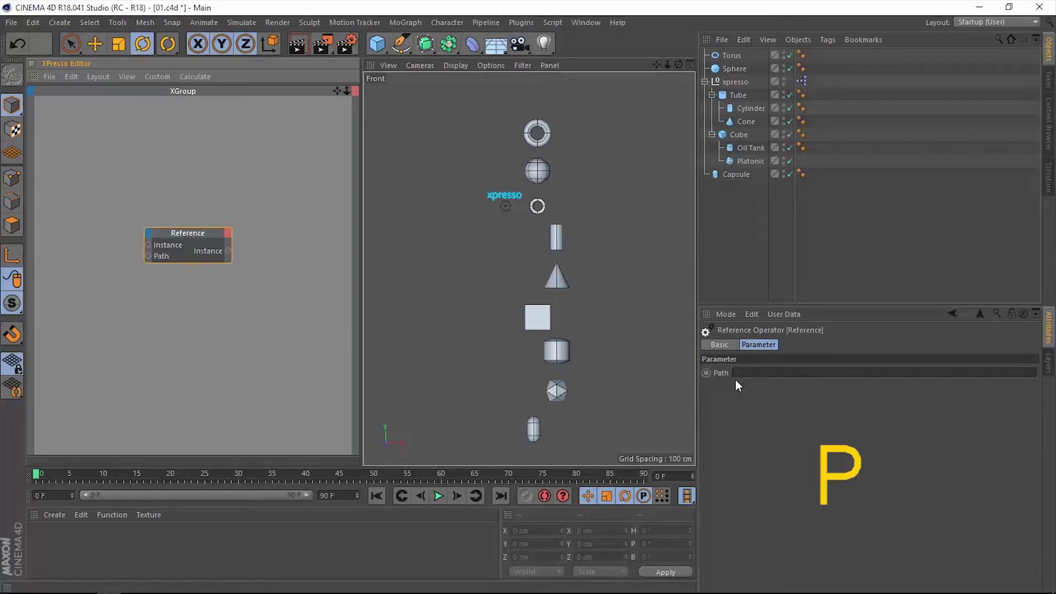
pyautogui.press('d')
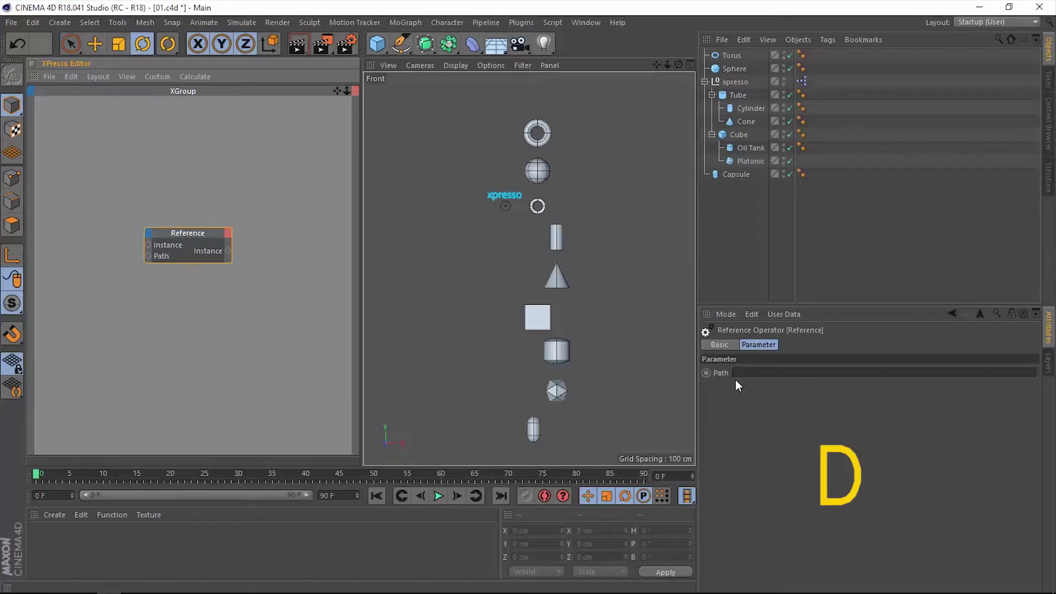
pyautogui.press('u')
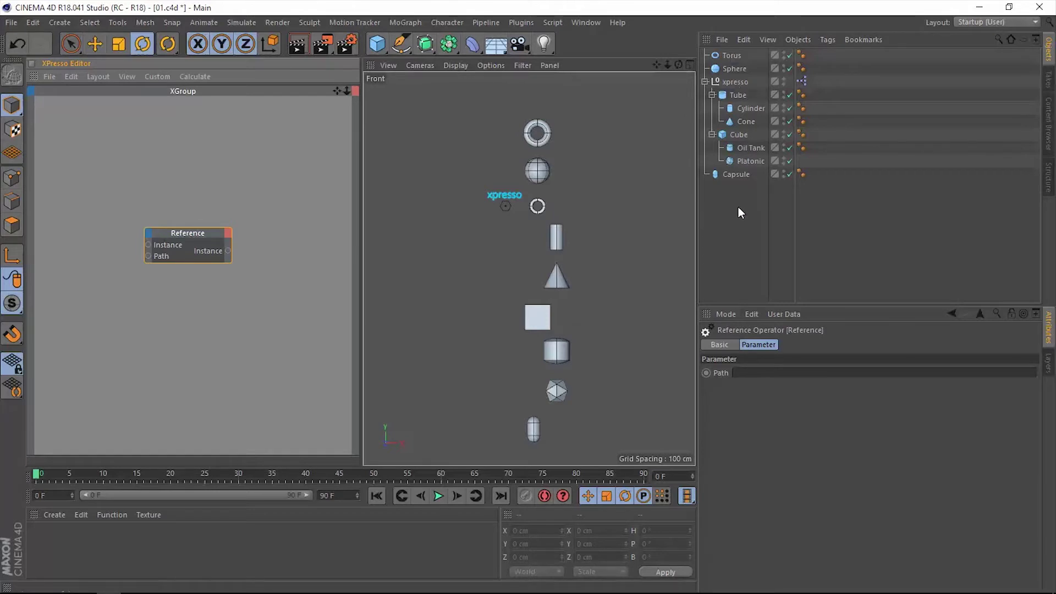
pyautogui.hotkey('ctrl', 'a')
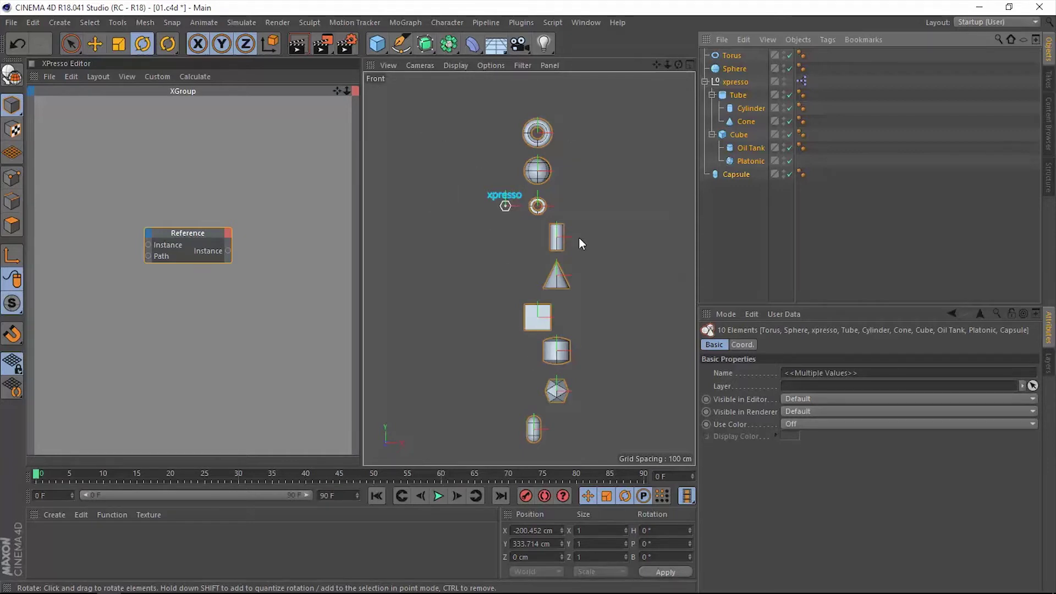
pyautogui.click(737, 219)
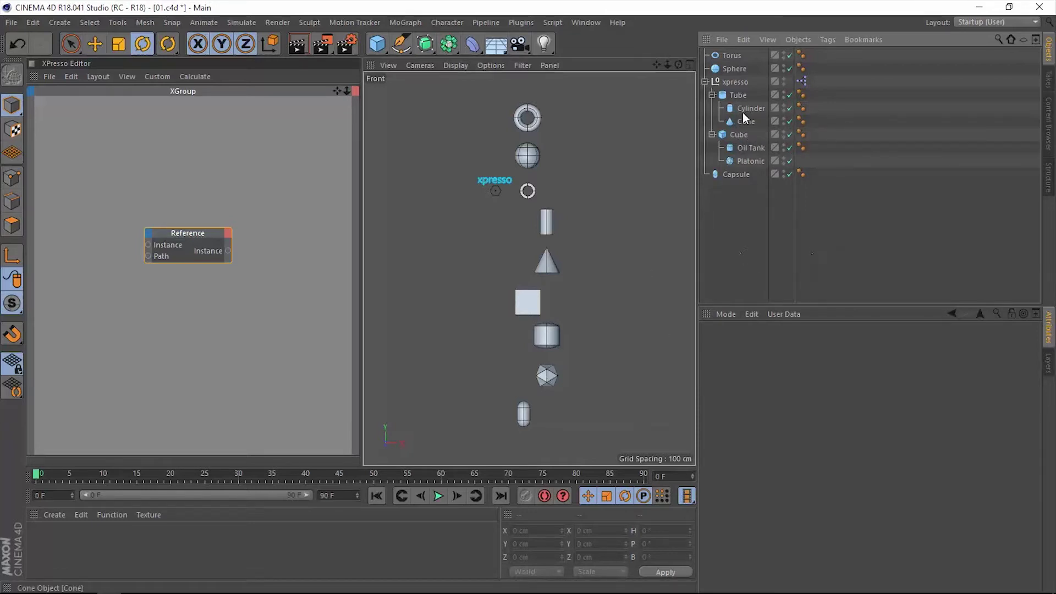
# Add the xpresso null as a node with an Object output and connect it to the Reference node's Instance input
pyautogui.moveTo(410, 145); pyautogui.dragTo(73, 246)
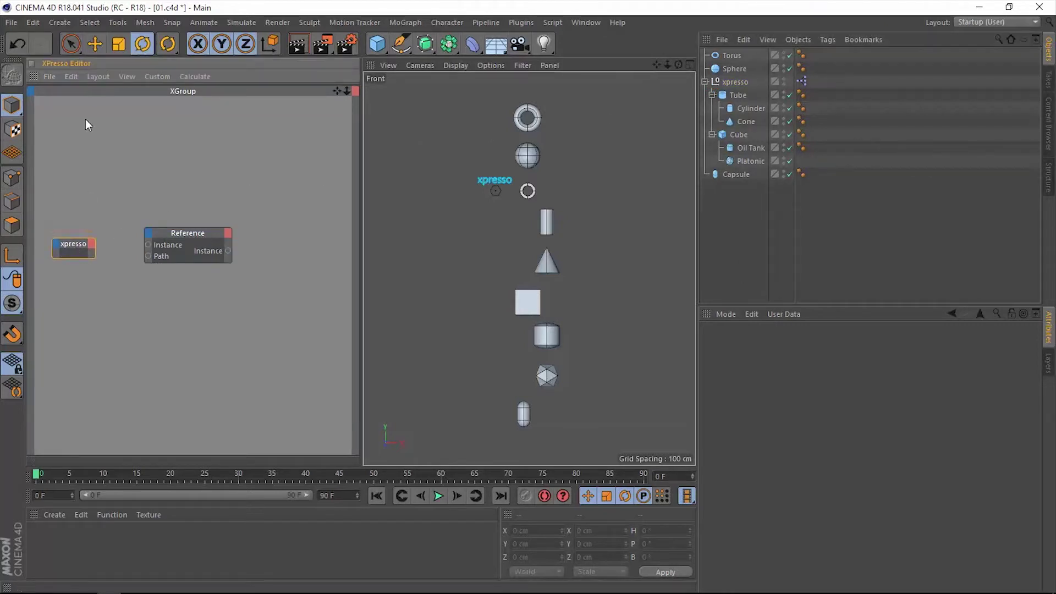
pyautogui.click(90, 245)
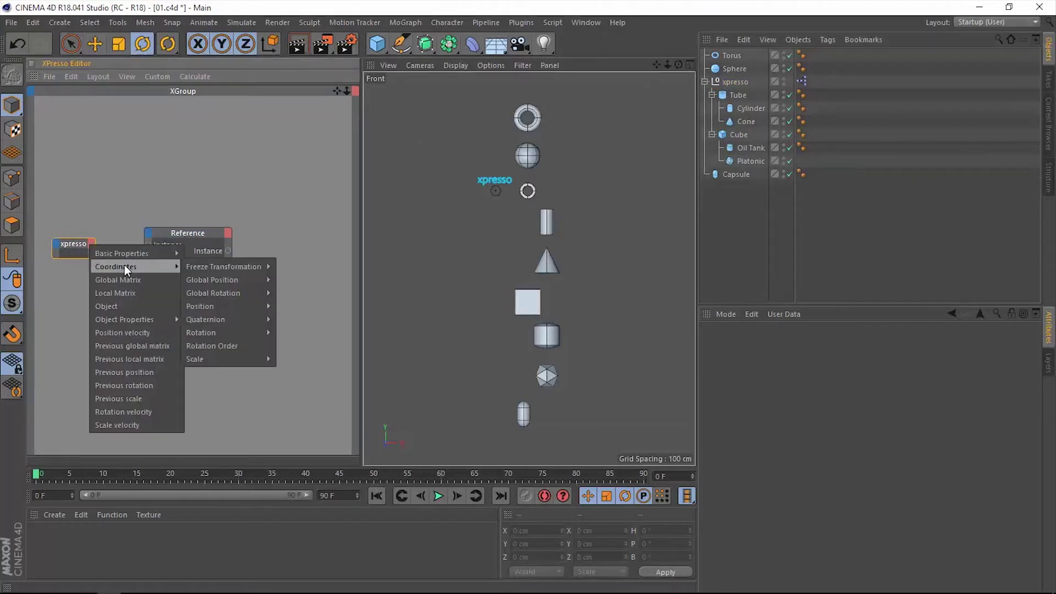
pyautogui.click(114, 308)
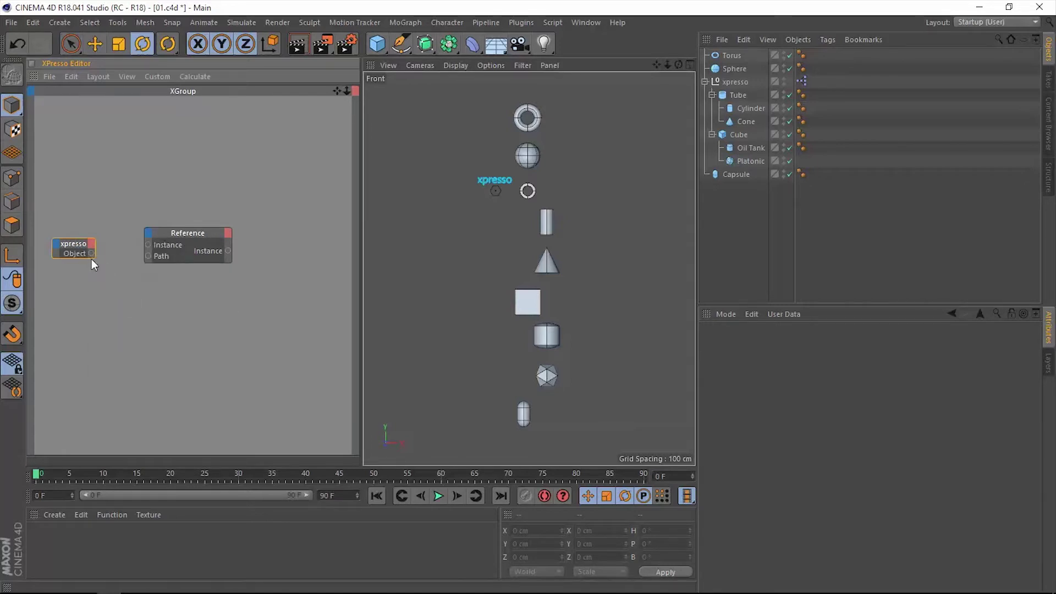
pyautogui.moveTo(120, 265); pyautogui.dragTo(171, 235)
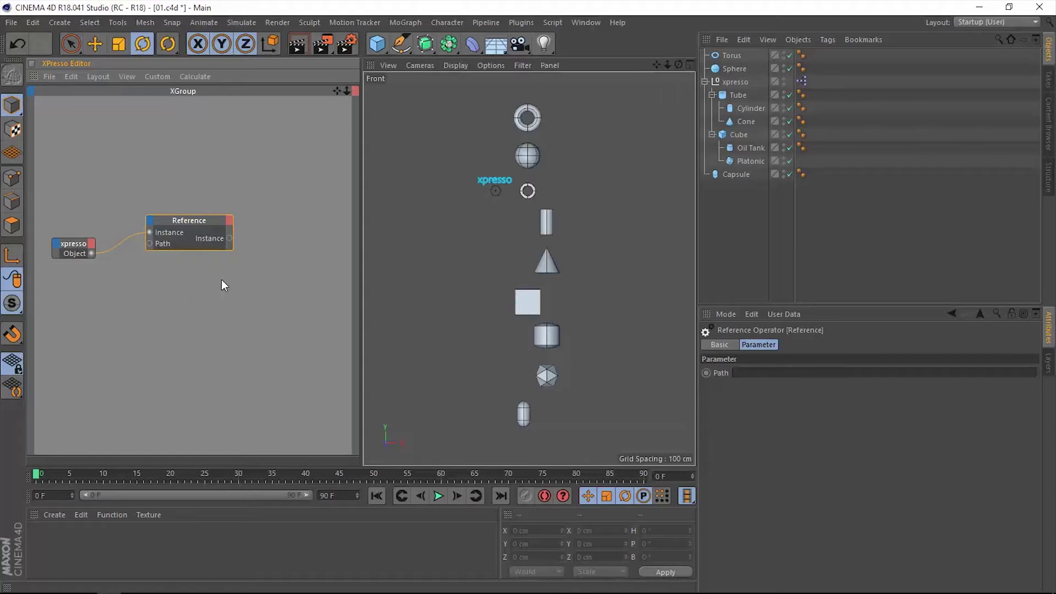
# Add a general Object node to the XGroup and place it just after the Reference node
pyautogui.rightClick(159, 284)
pyautogui.moveTo(190, 292)
pyautogui.moveTo(276, 291)
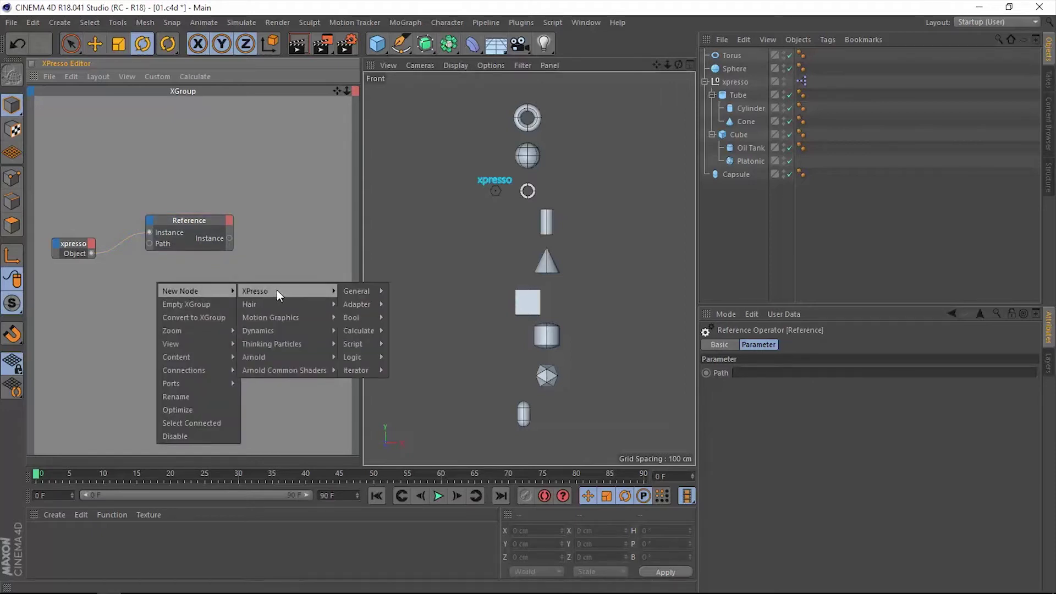
pyautogui.moveTo(360, 292)
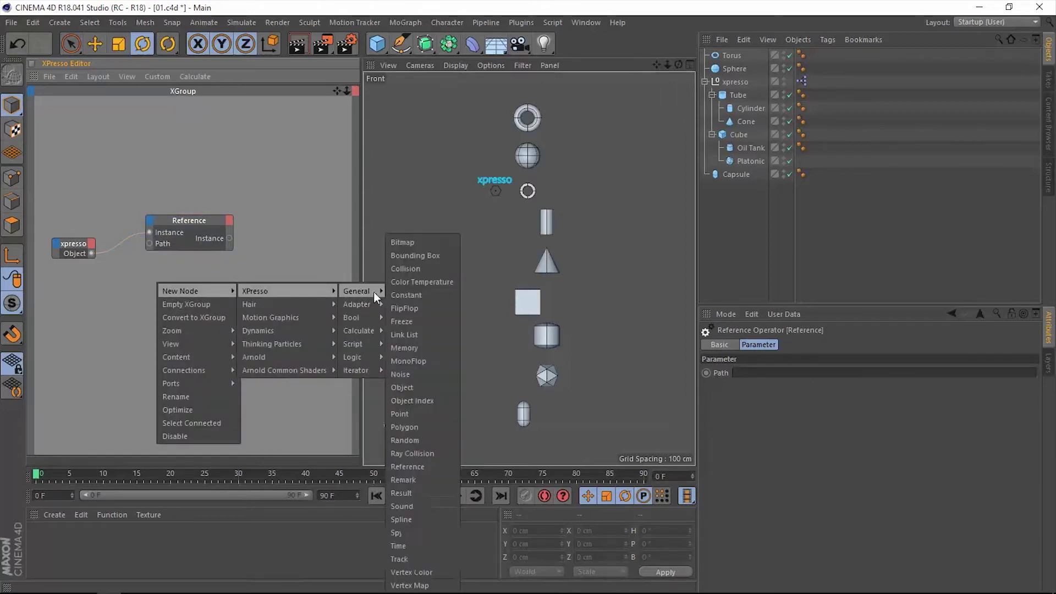
pyautogui.click(418, 388)
pyautogui.moveTo(159, 285); pyautogui.dragTo(295, 236)
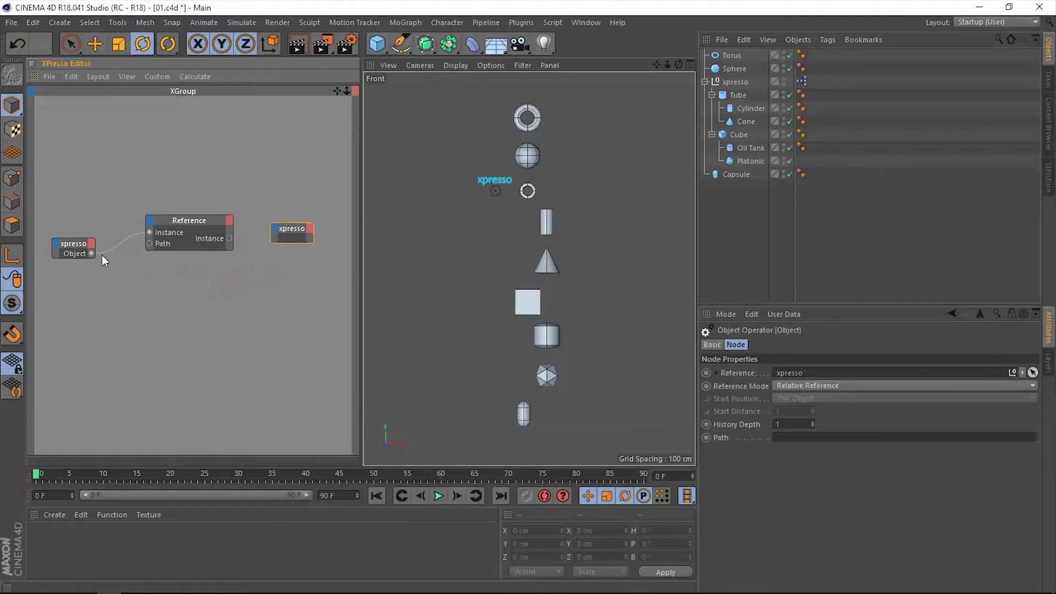
# Give the new Object node an Object input and connect the Reference node's Instance output to it
pyautogui.click(275, 231)
pyautogui.click(297, 304)
pyautogui.moveTo(228, 240); pyautogui.dragTo(273, 239)
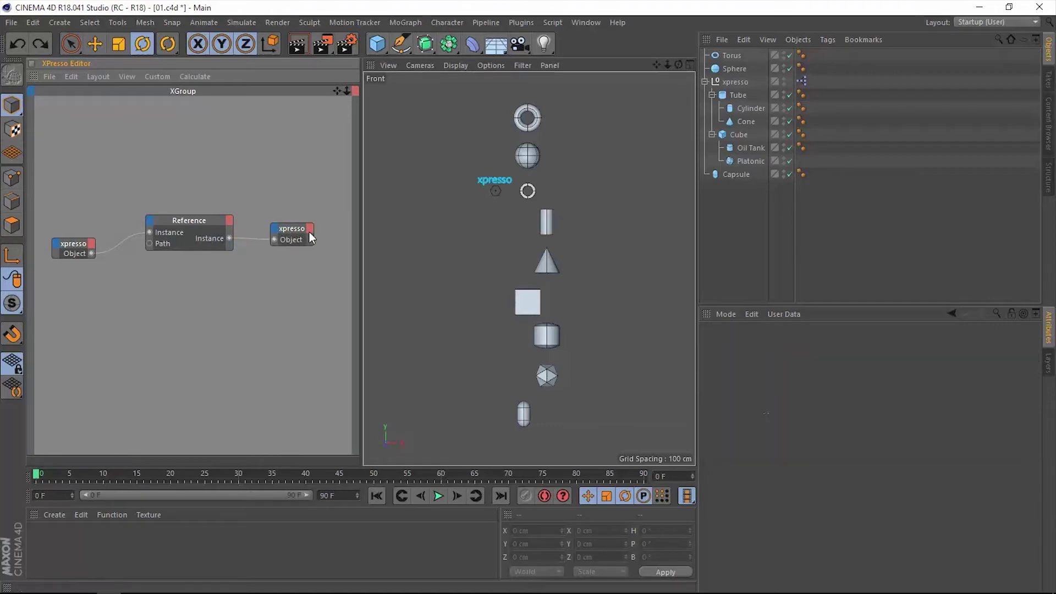
# Add a Name output to the second xpresso node and reposition the node slightly higher
pyautogui.click(310, 229)
pyautogui.moveTo(330, 237)
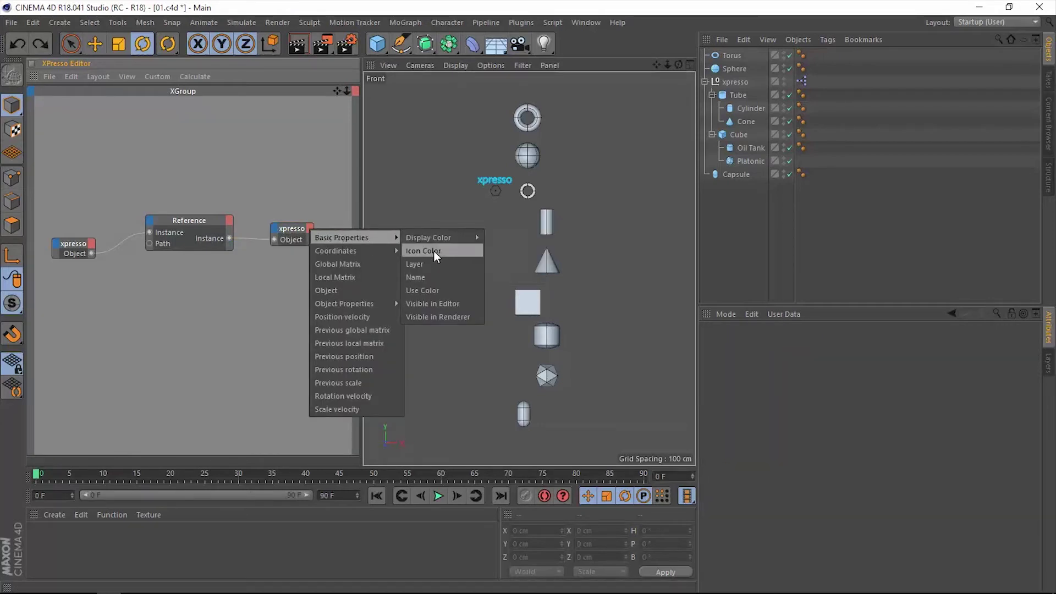
pyautogui.click(427, 277)
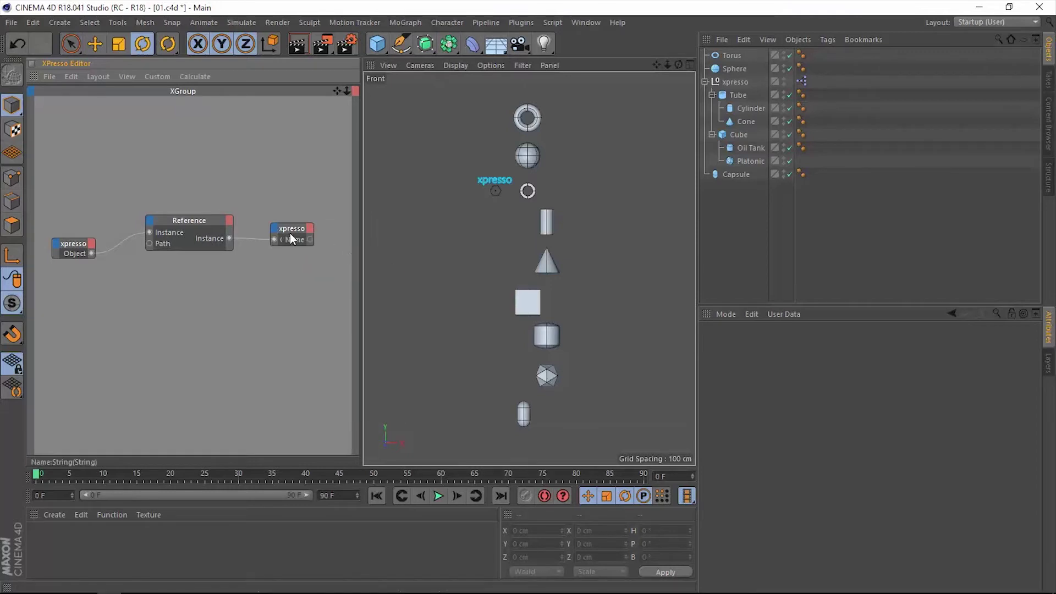
pyautogui.moveTo(305, 232); pyautogui.dragTo(287, 213)
# Add a Result node below the second xpresso node and set its data type to String
pyautogui.rightClick(274, 260)
pyautogui.moveTo(293, 262)
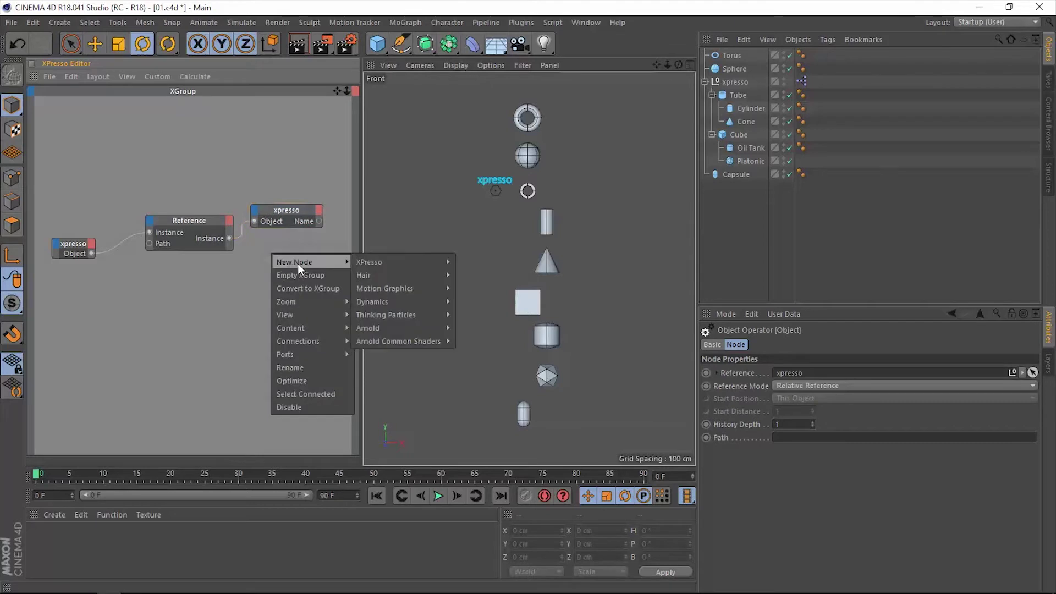
pyautogui.moveTo(382, 261)
pyautogui.moveTo(475, 262)
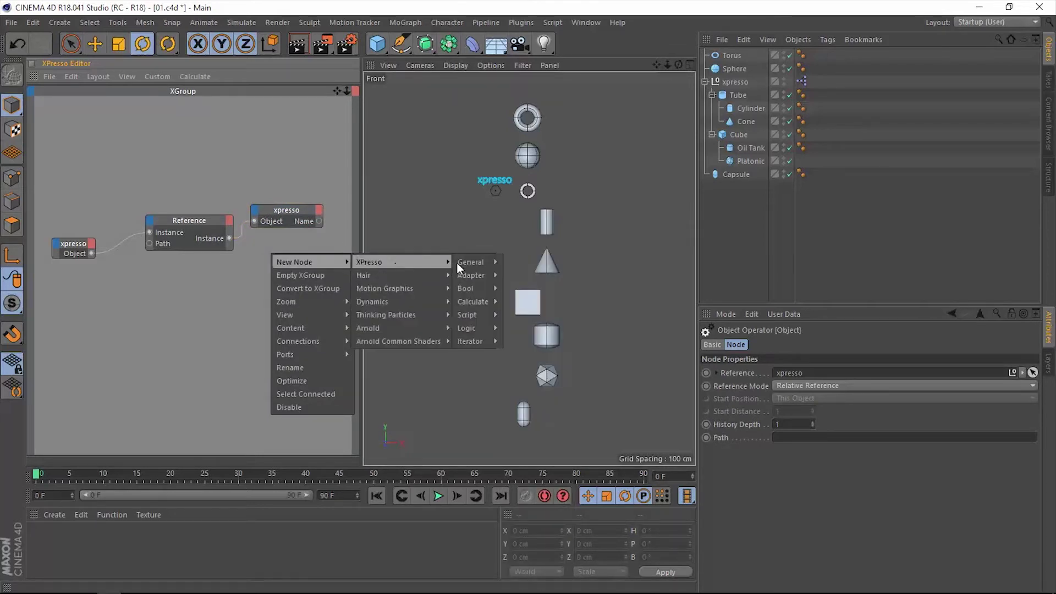
pyautogui.click(534, 493)
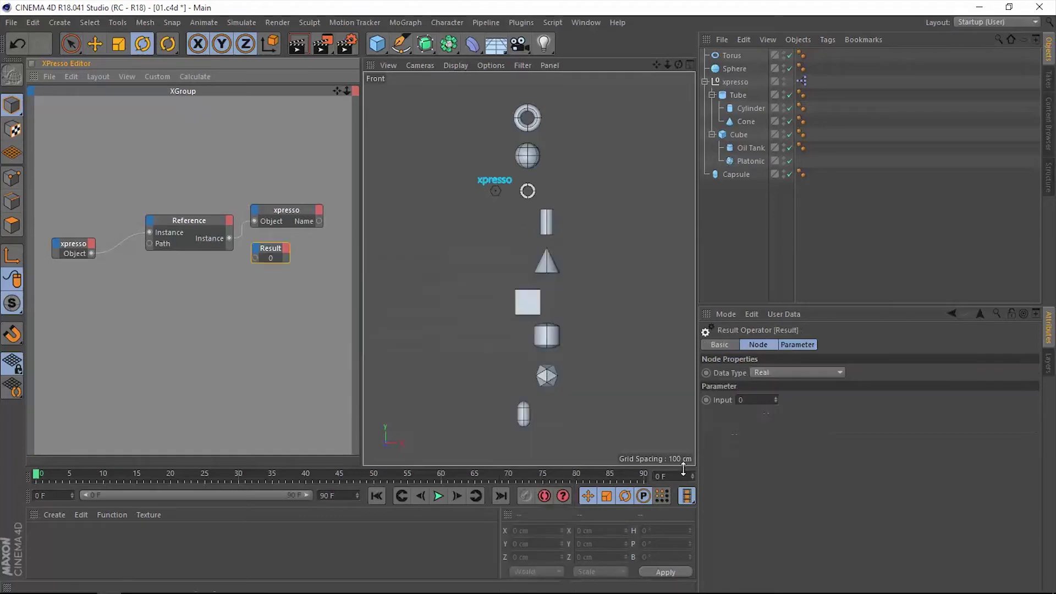
pyautogui.click(767, 373)
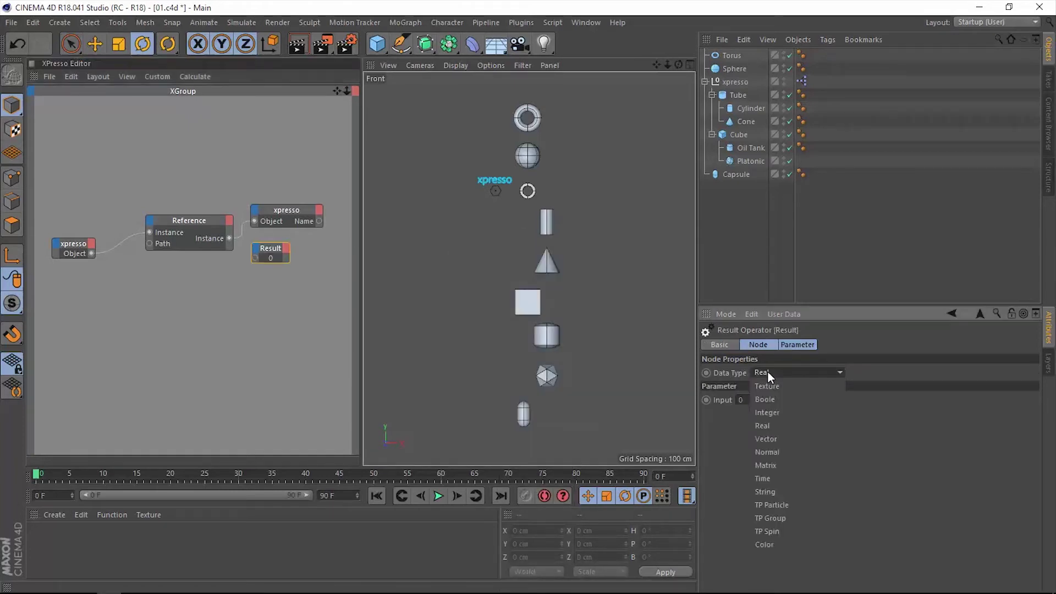
pyautogui.click(787, 496)
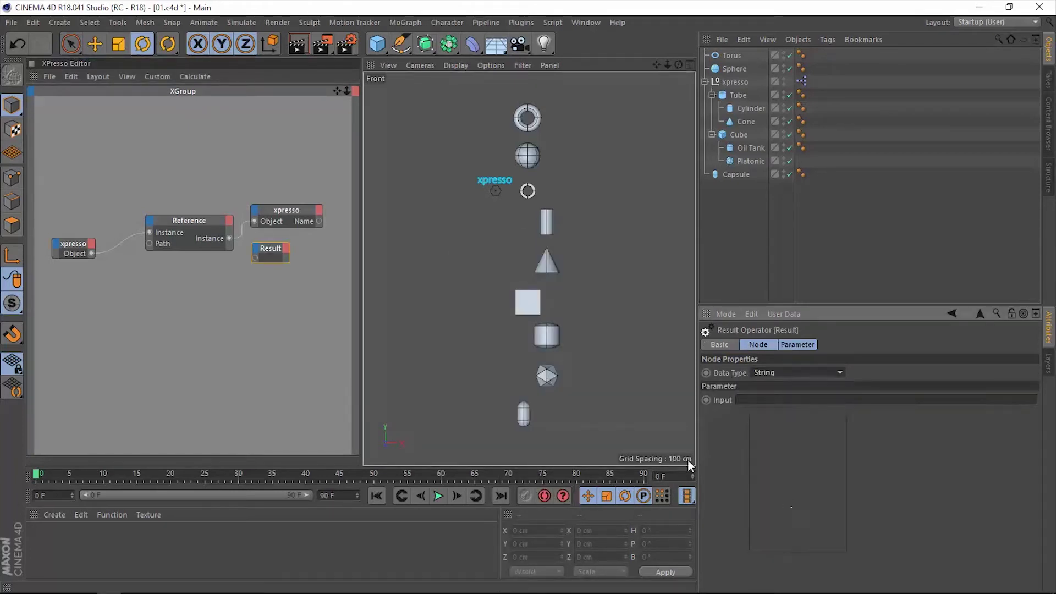
# Connect the second xpresso node's Name output to the Result node and rearrange the Reference and Result nodes
pyautogui.click(272, 249)
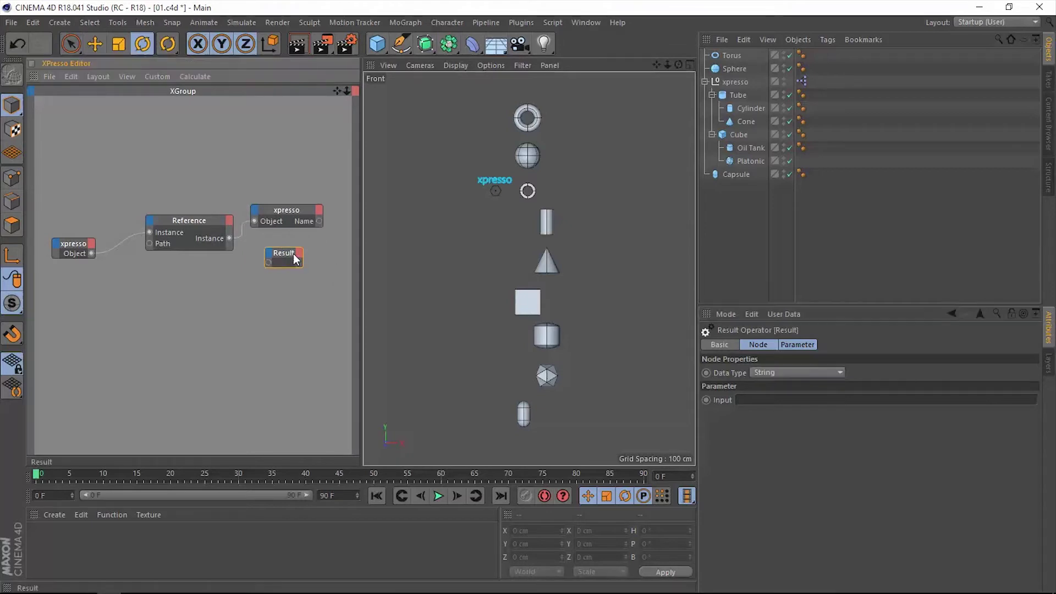
pyautogui.moveTo(319, 221); pyautogui.dragTo(304, 262)
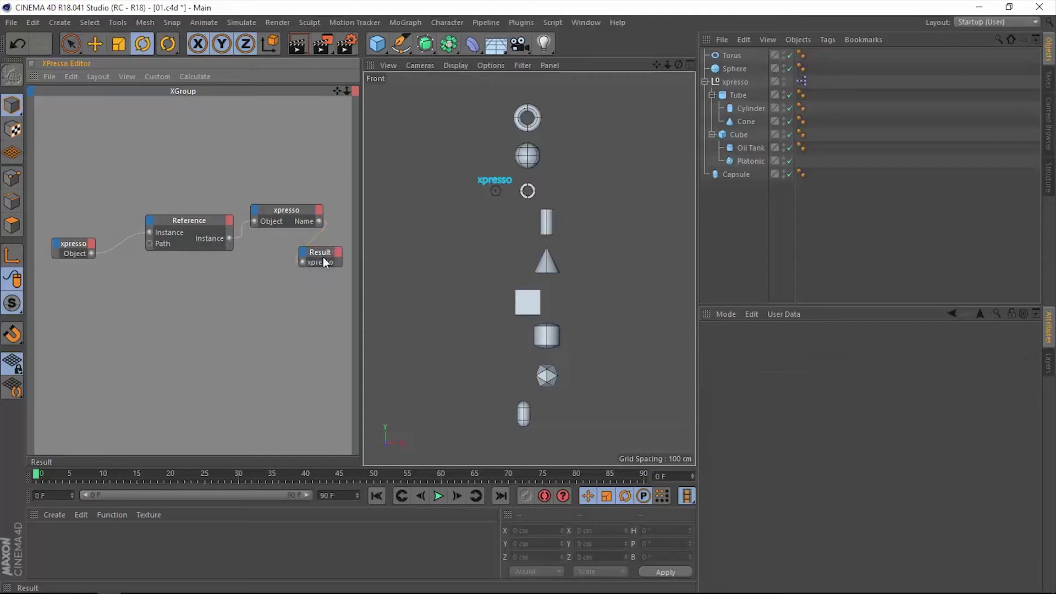
pyautogui.moveTo(187, 220); pyautogui.dragTo(169, 210)
pyautogui.moveTo(323, 253); pyautogui.dragTo(306, 265)
# Set the Reference node's path to D and shift the Result node slightly
pyautogui.click(168, 213)
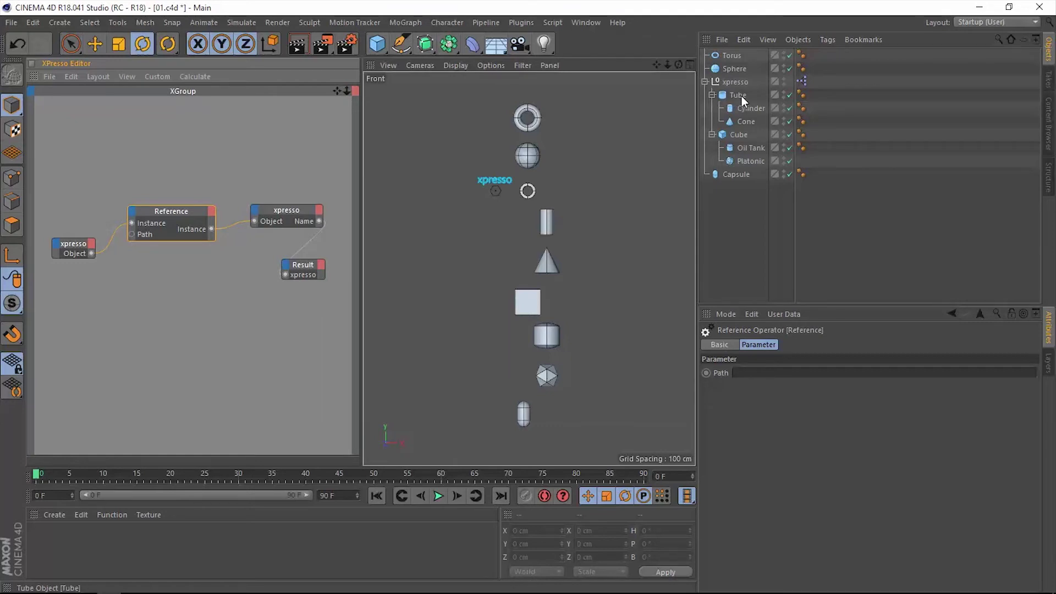
pyautogui.click(750, 373)
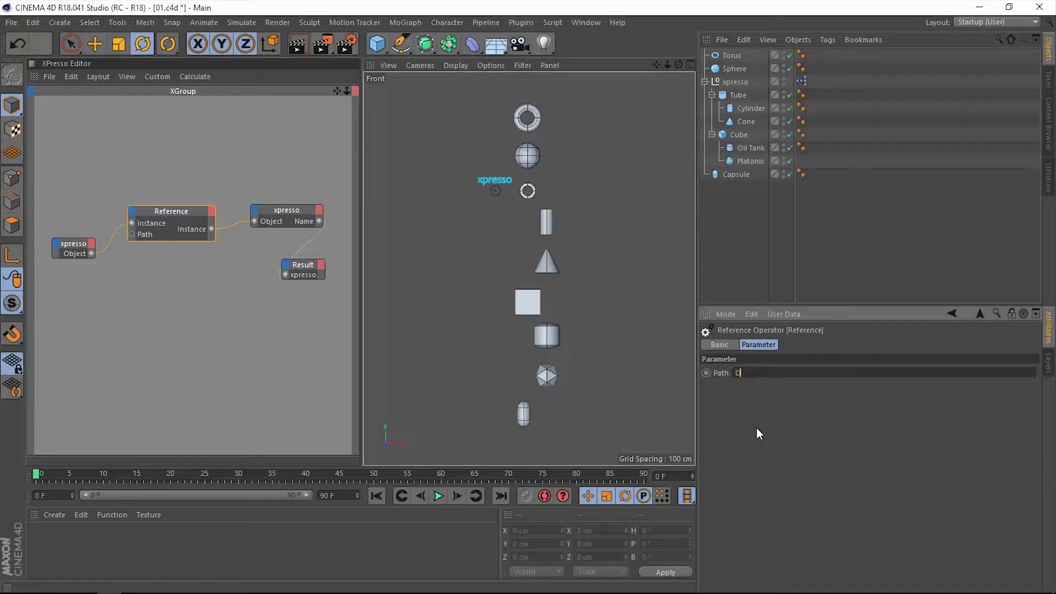
pyautogui.moveTo(306, 266); pyautogui.dragTo(316, 268)
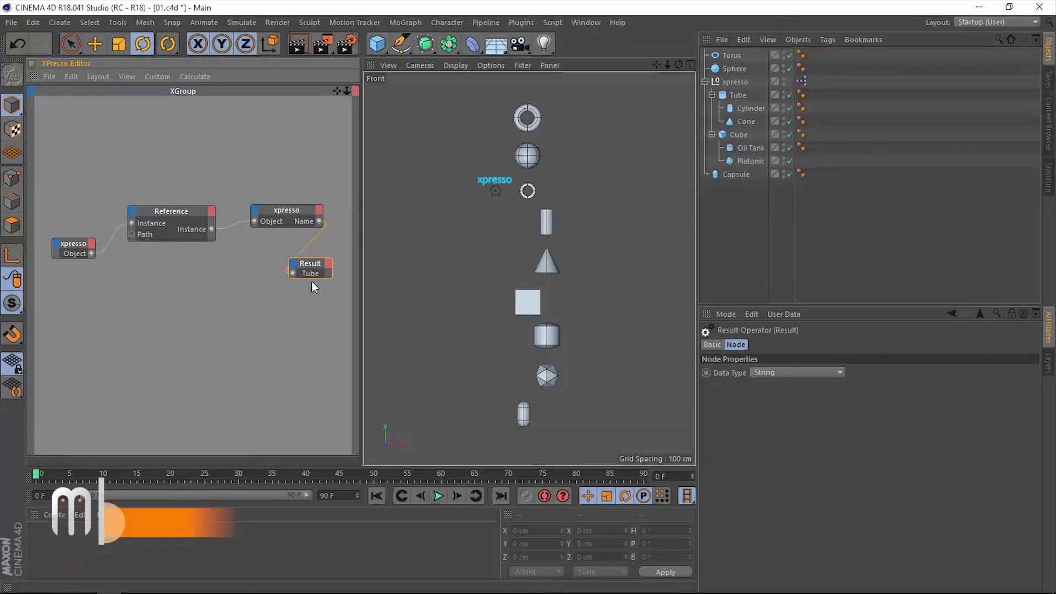
# Extend the Reference node's path to DD
pyautogui.click(184, 217)
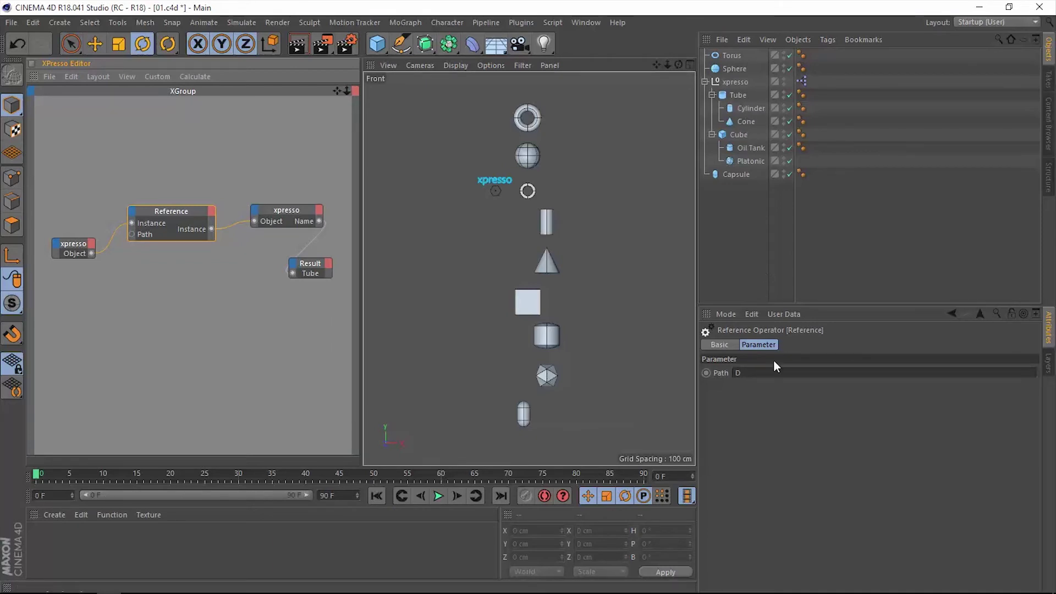
pyautogui.click(754, 374)
pyautogui.write('D')
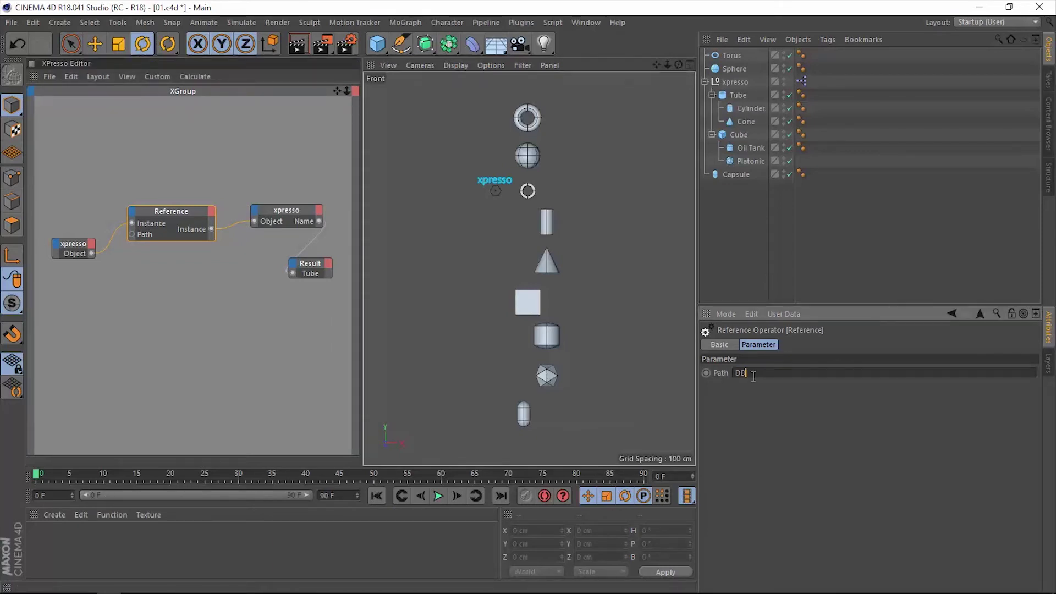
pyautogui.press('Return')
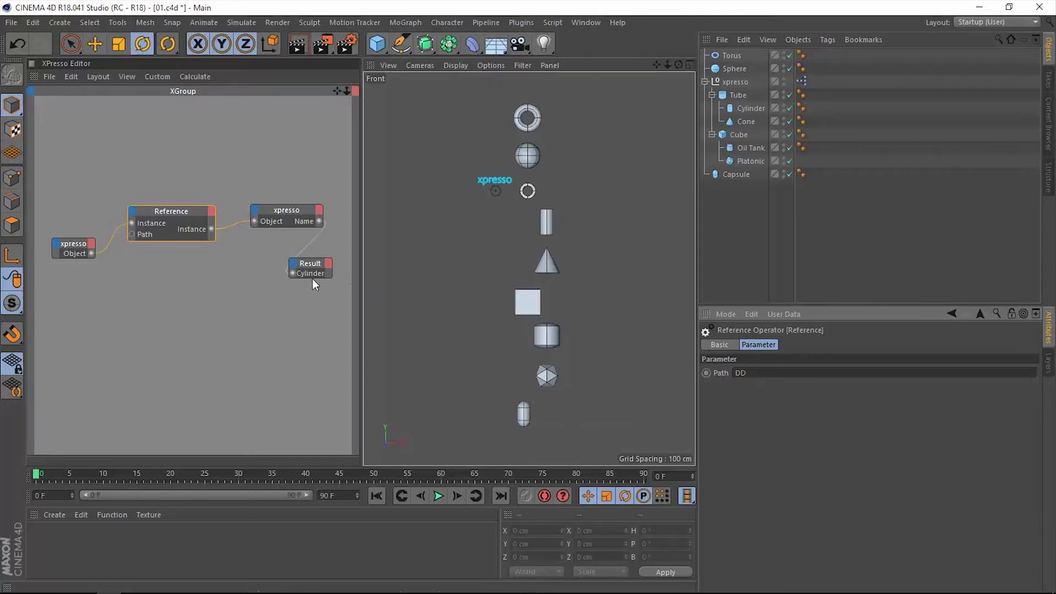
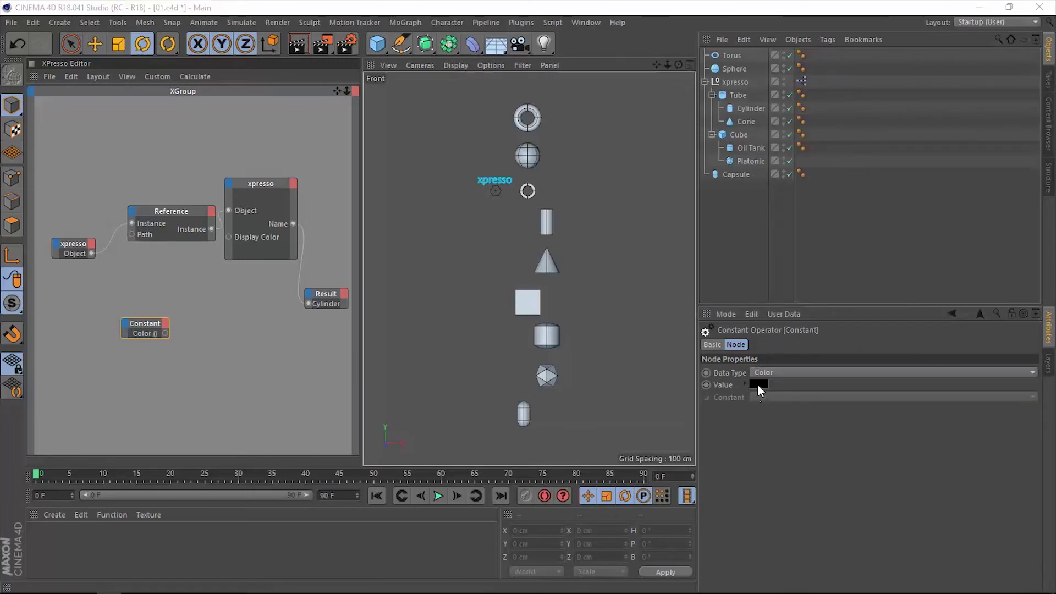
# Set the Constant node's color value to red and connect its output to the second xpresso node's Display Color input
pyautogui.click(758, 384)
pyautogui.moveTo(805, 384); pyautogui.dragTo(913, 413)
pyautogui.click(734, 433)
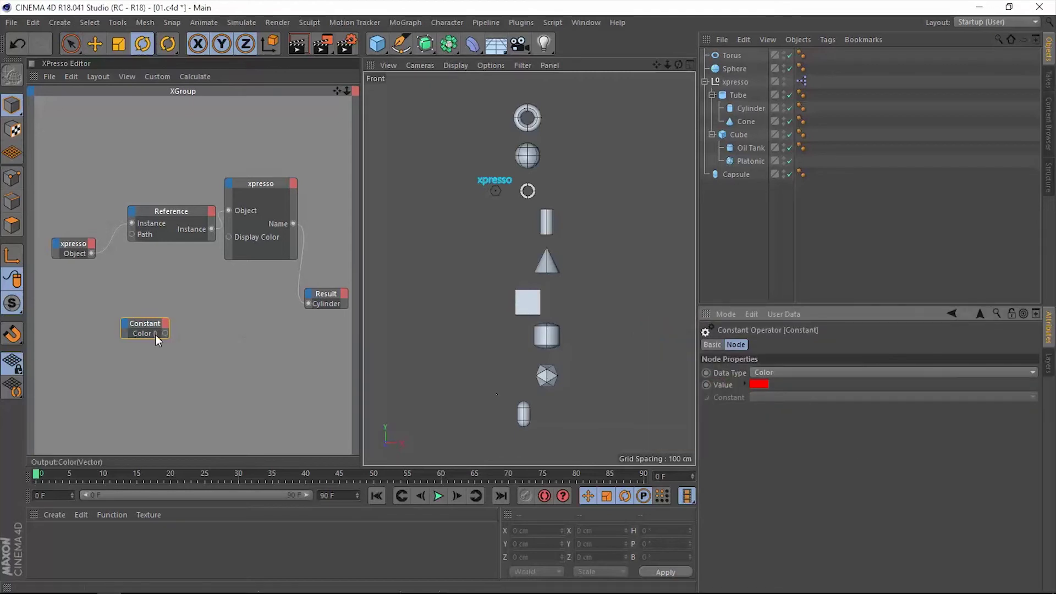
pyautogui.moveTo(164, 334); pyautogui.dragTo(228, 237)
pyautogui.moveTo(259, 187); pyautogui.dragTo(257, 218)
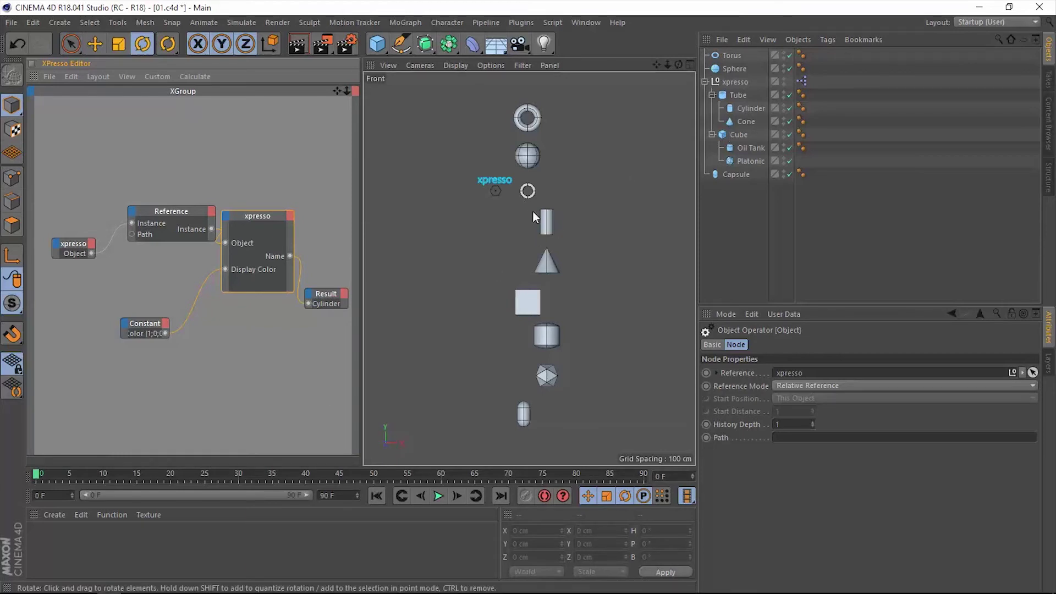
# Select all the scene objects and set their Use Color to On, then clear the selection
pyautogui.moveTo(756, 200); pyautogui.dragTo(727, 52)
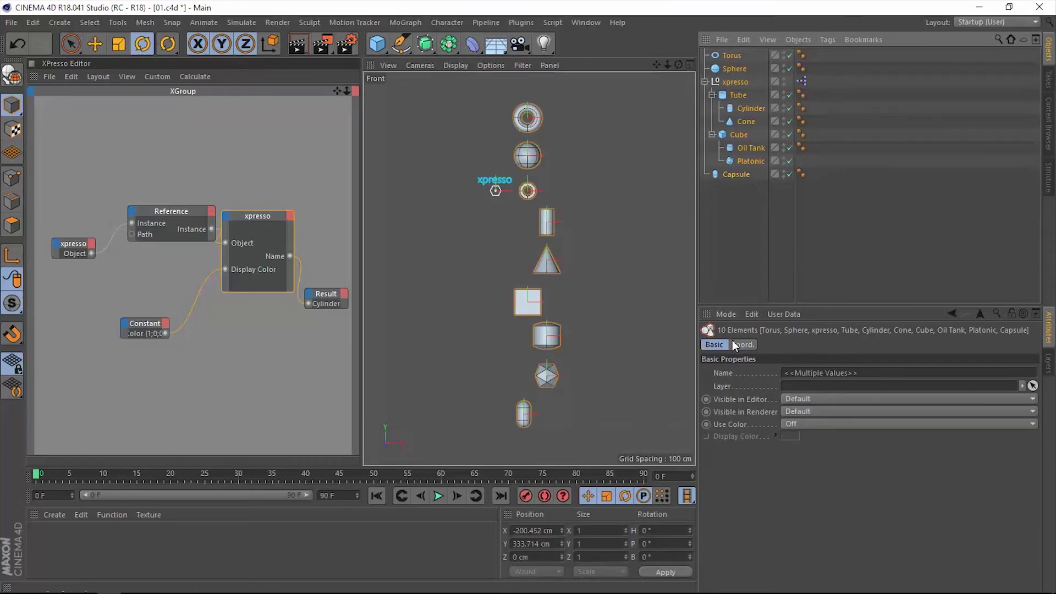
pyautogui.moveTo(748, 203); pyautogui.dragTo(716, 16)
pyautogui.click(796, 424)
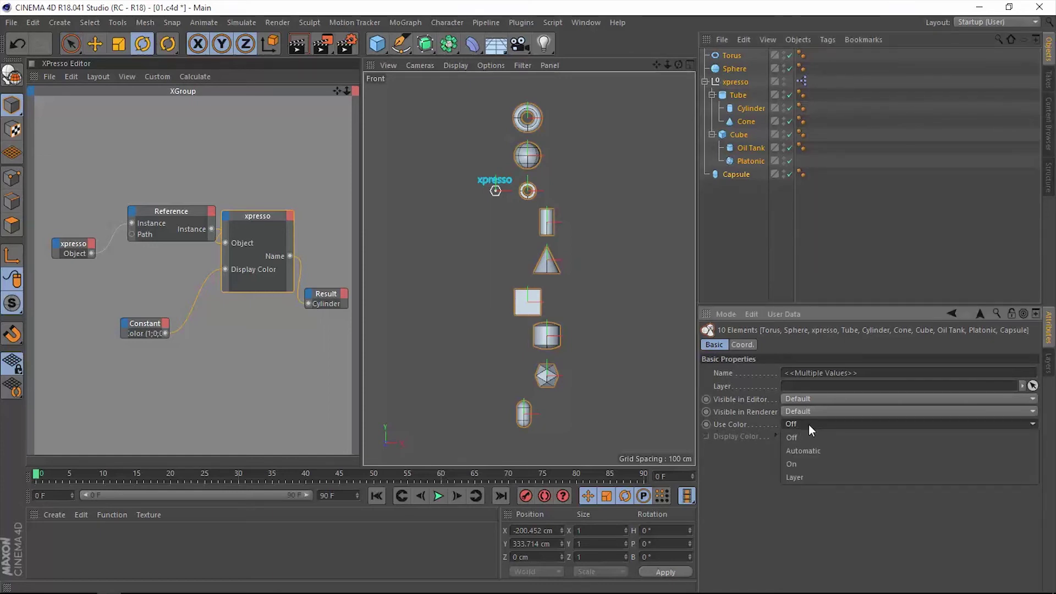
pyautogui.click(801, 465)
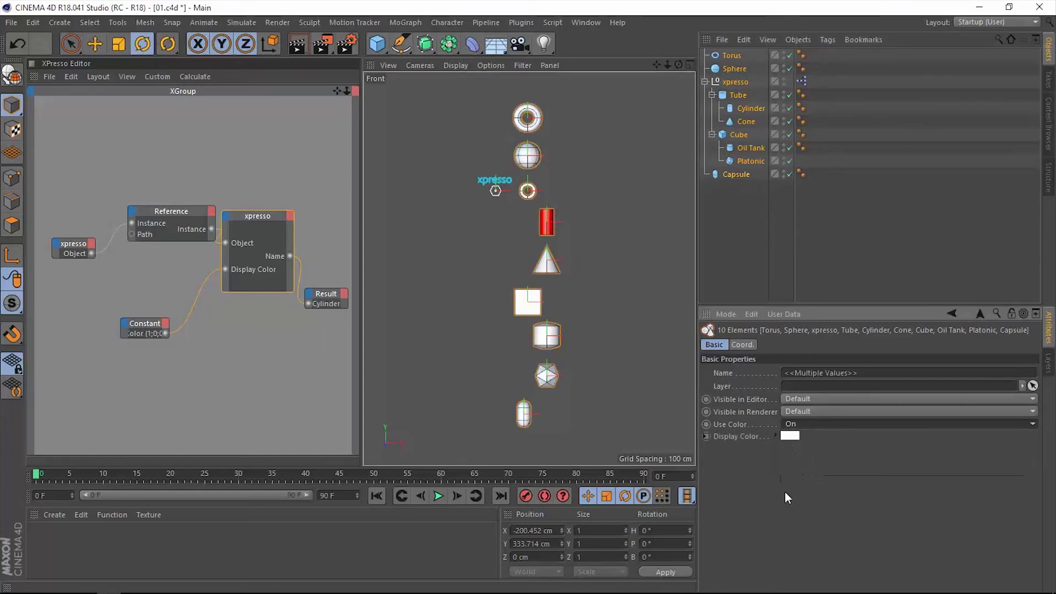
pyautogui.click(744, 234)
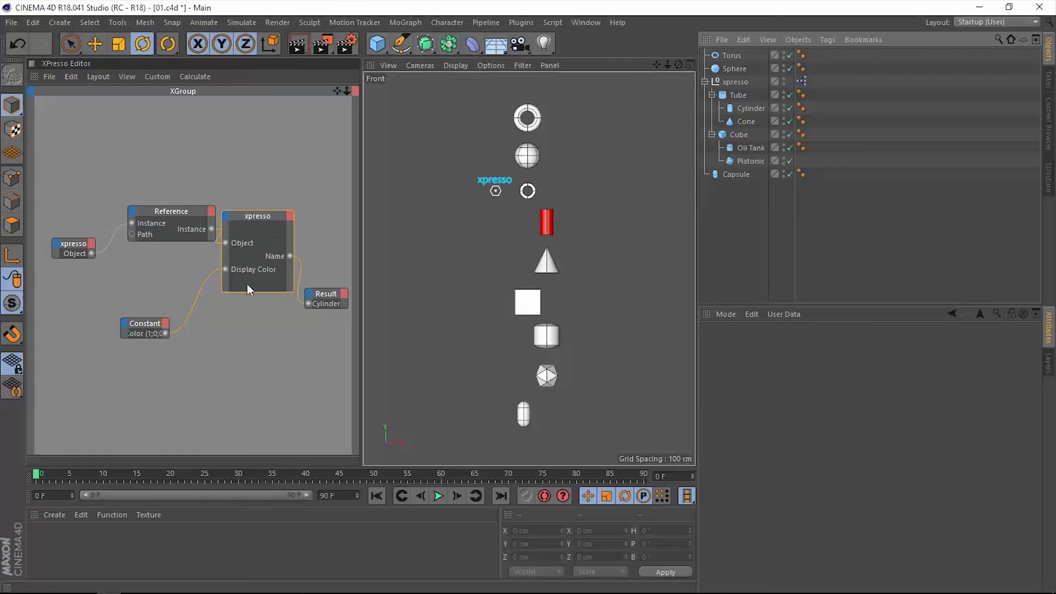
# Shift the second xpresso node and the Reference node slightly apart, and set the Reference node's path to P
pyautogui.moveTo(262, 217); pyautogui.dragTo(270, 211)
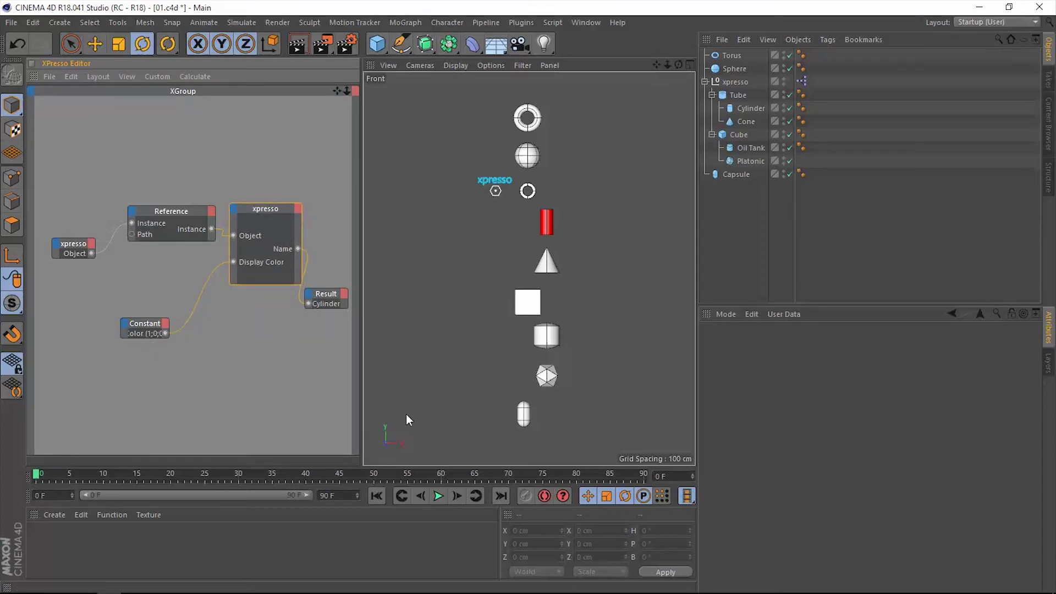
pyautogui.moveTo(183, 214); pyautogui.dragTo(170, 203)
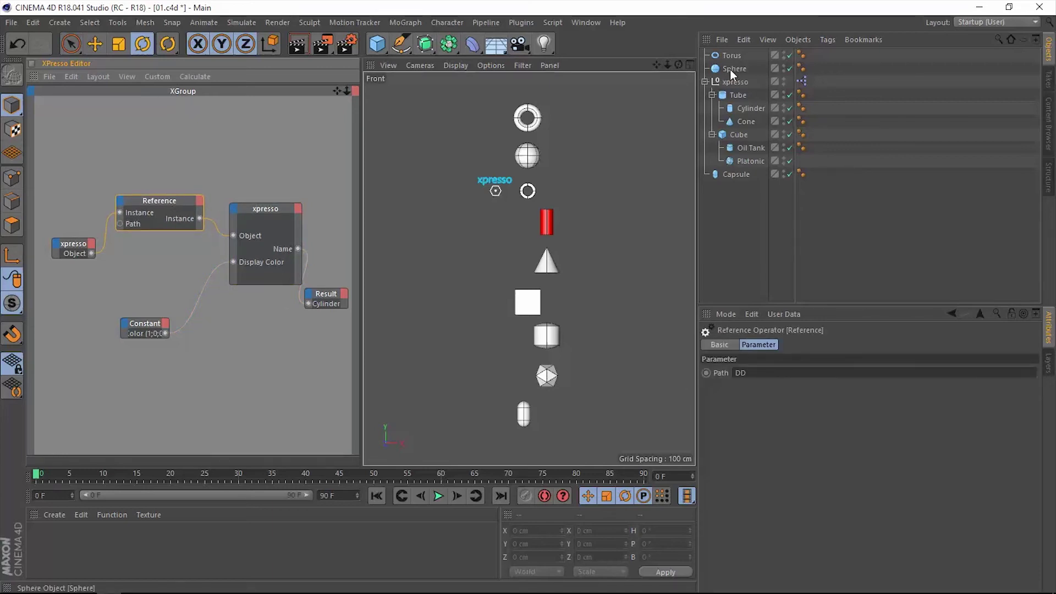
pyautogui.doubleClick(756, 373)
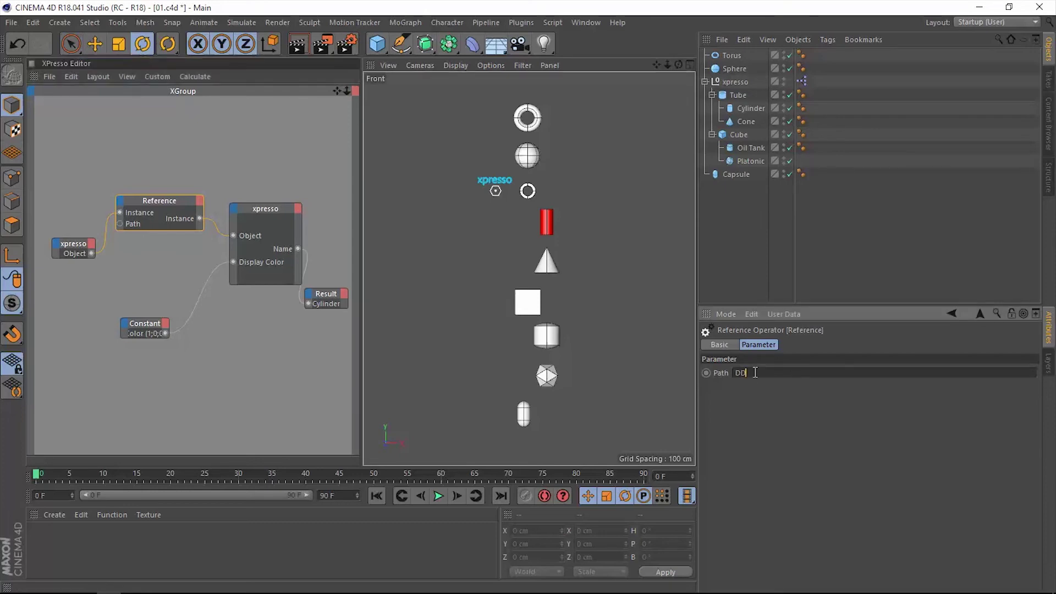
pyautogui.write('P')
pyautogui.click(743, 259)
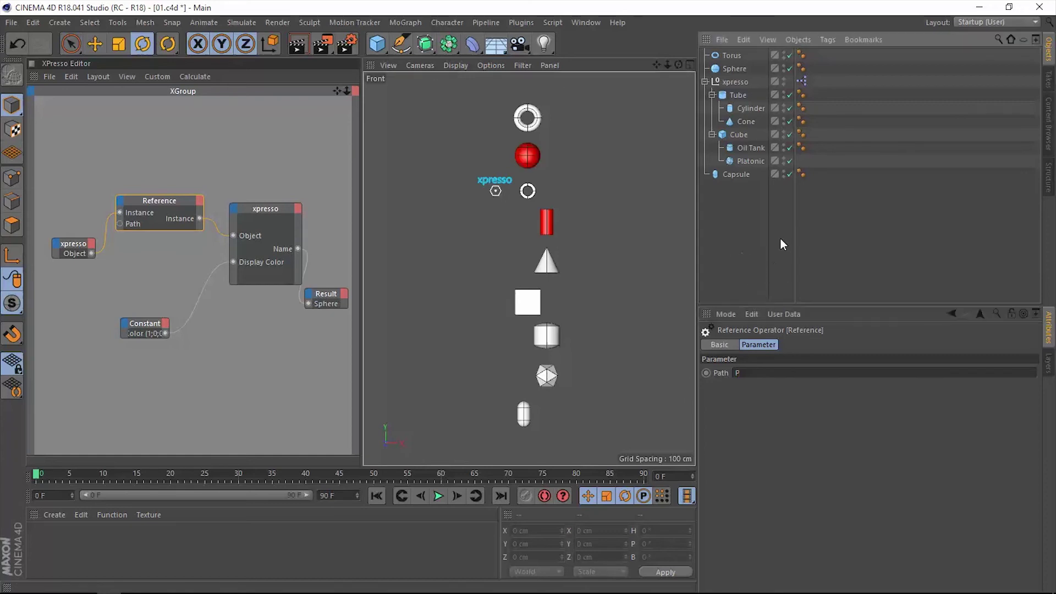
# Collapse the xpresso null's hierarchy and extend the Reference node's path to PP, nudging the node slightly
pyautogui.click(705, 82)
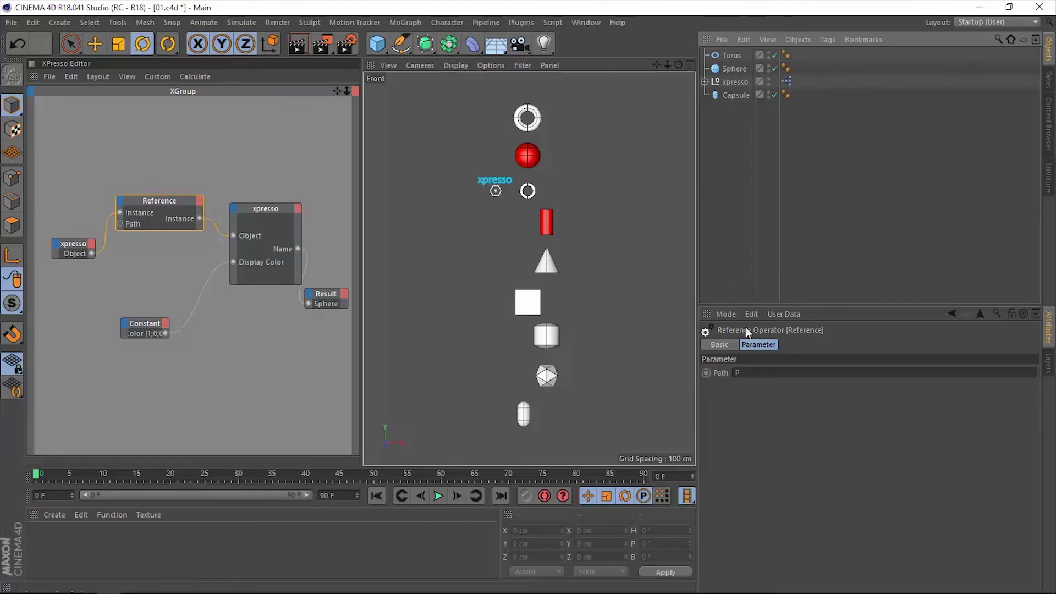
pyautogui.click(744, 373)
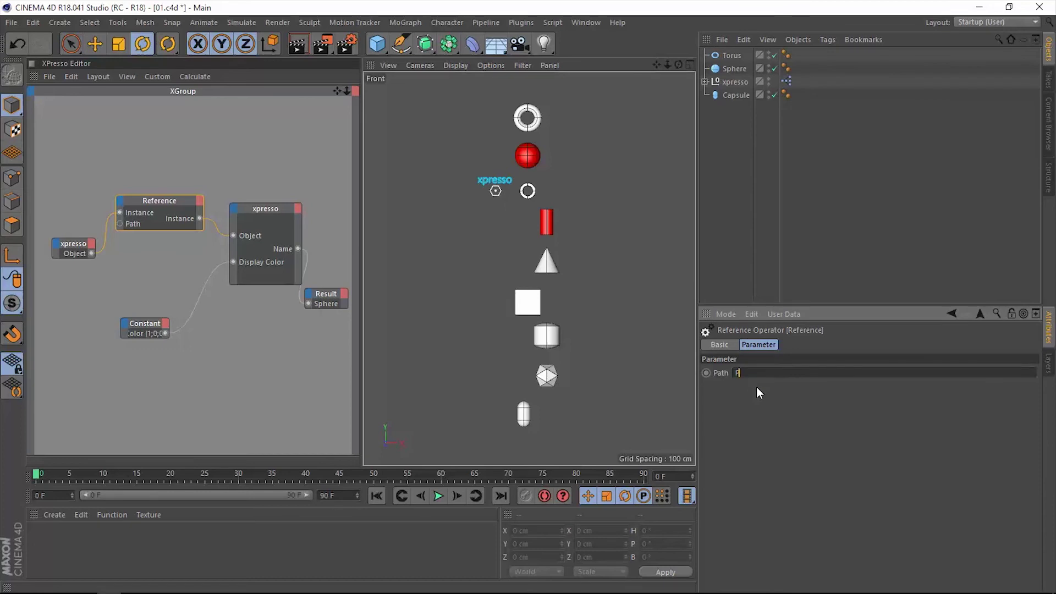
pyautogui.write('P')
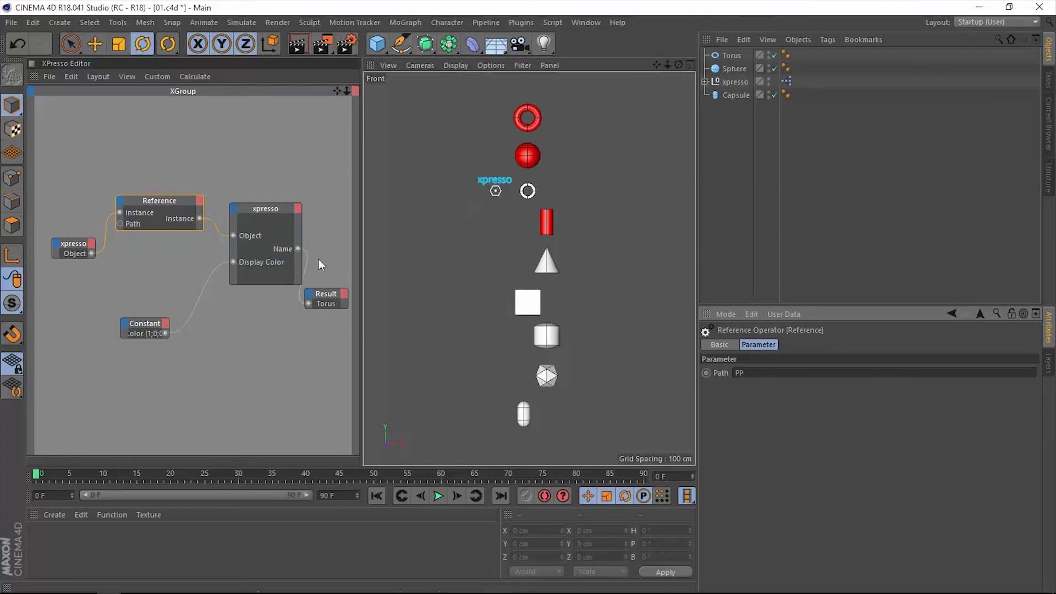
pyautogui.moveTo(171, 203); pyautogui.dragTo(164, 195)
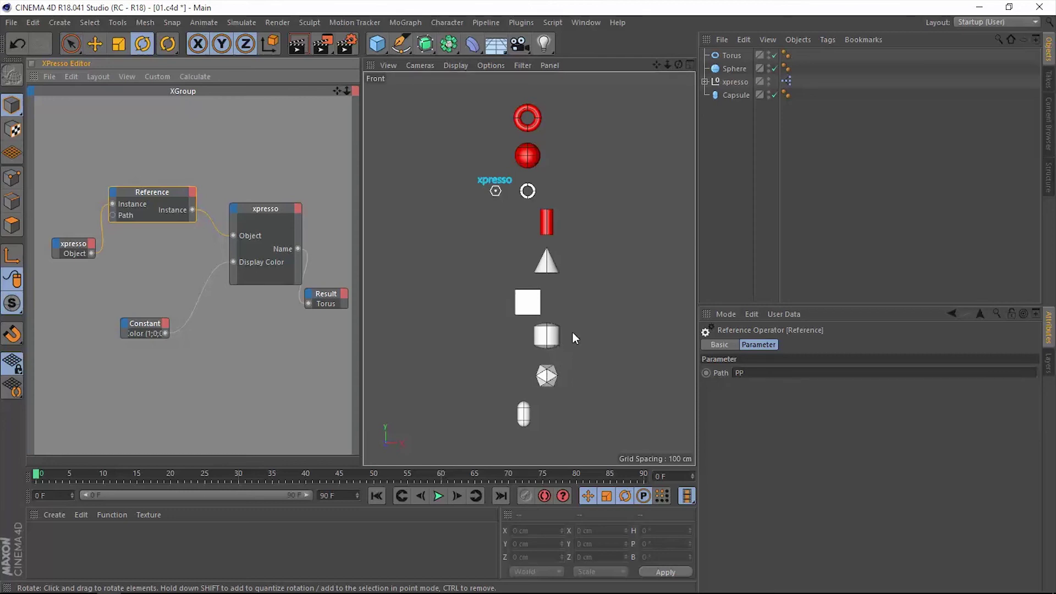
# Expand the xpresso null's hierarchy and replace the Reference node's path with D
pyautogui.click(705, 81)
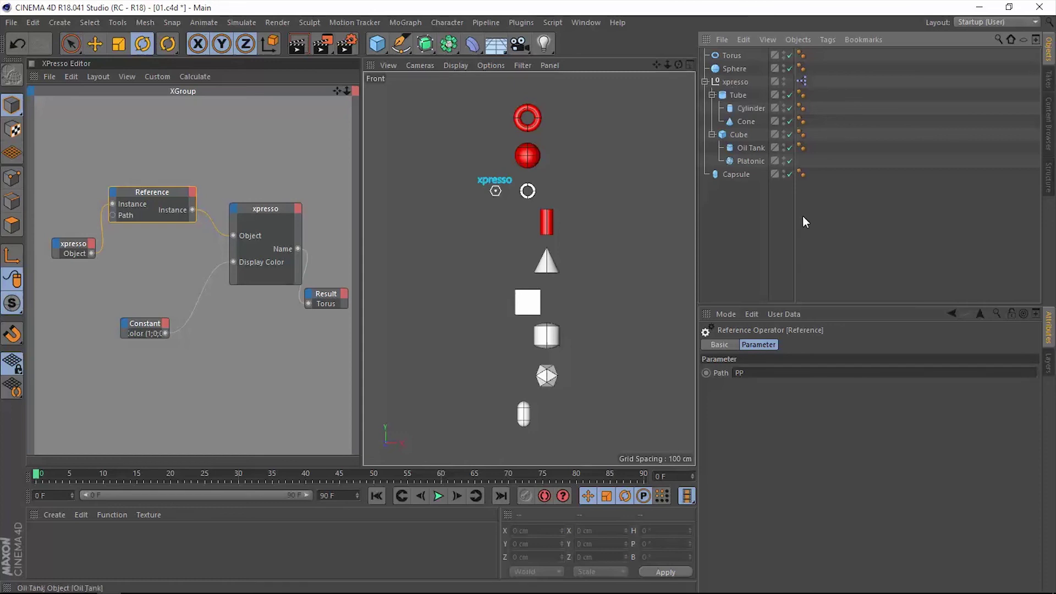
pyautogui.click(766, 377)
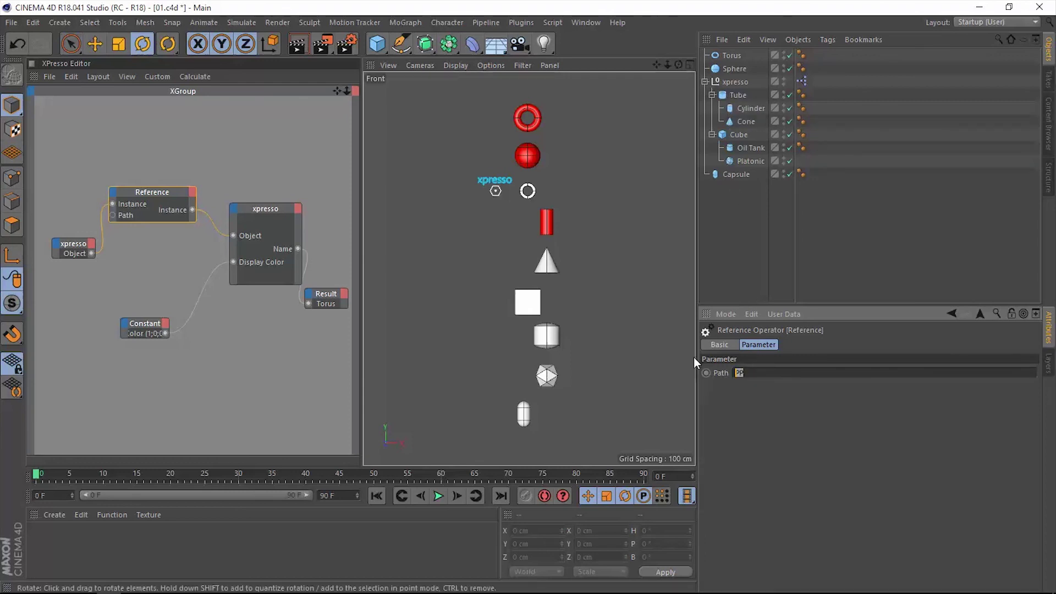
pyautogui.write('D')
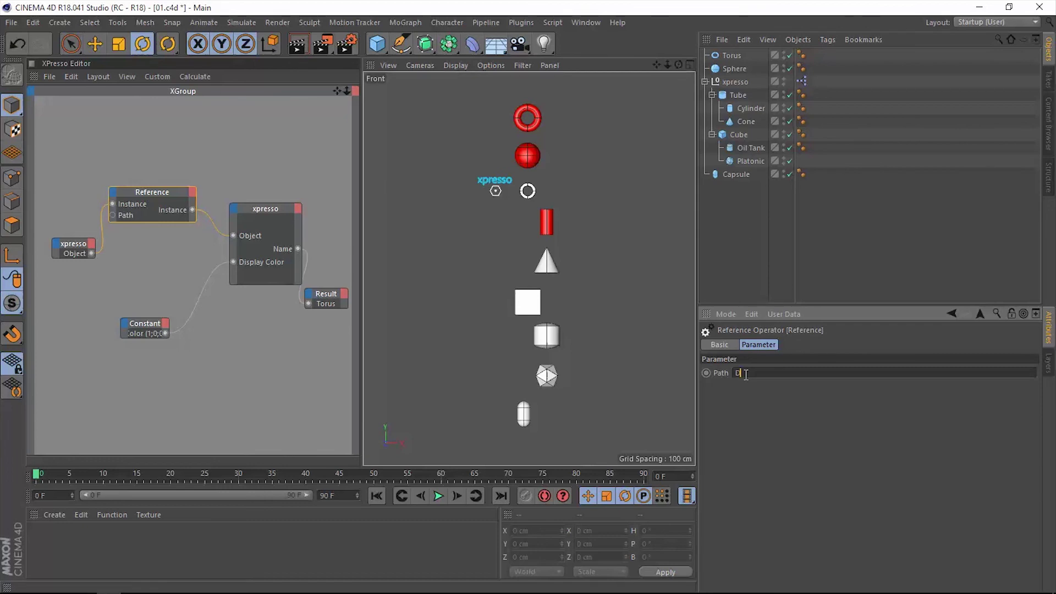
# Collapse the Tube and Cube hierarchies and extend the Reference node's path to DN
pyautogui.click(712, 95)
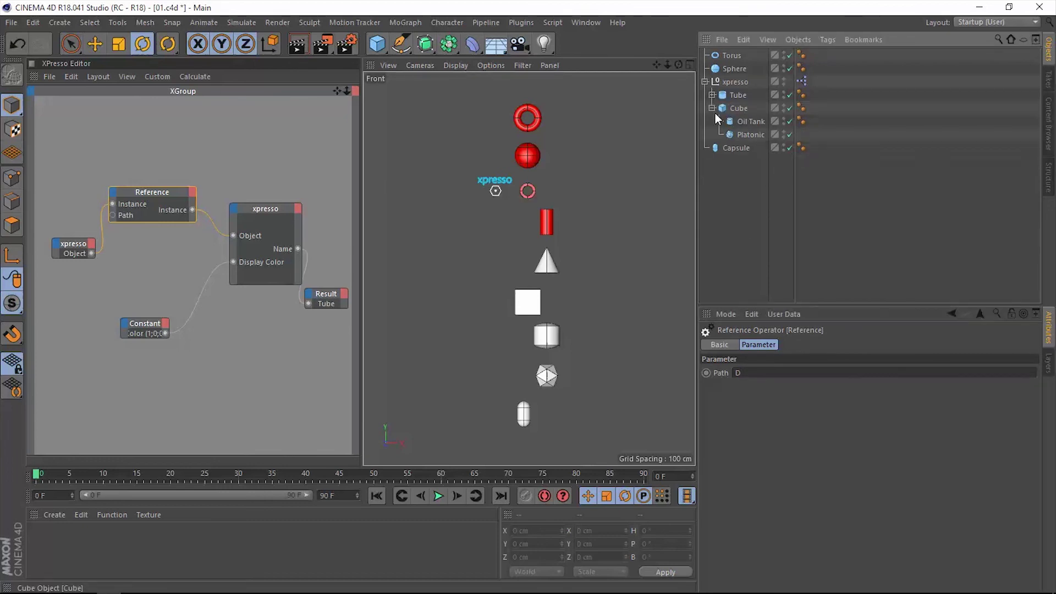
pyautogui.click(712, 108)
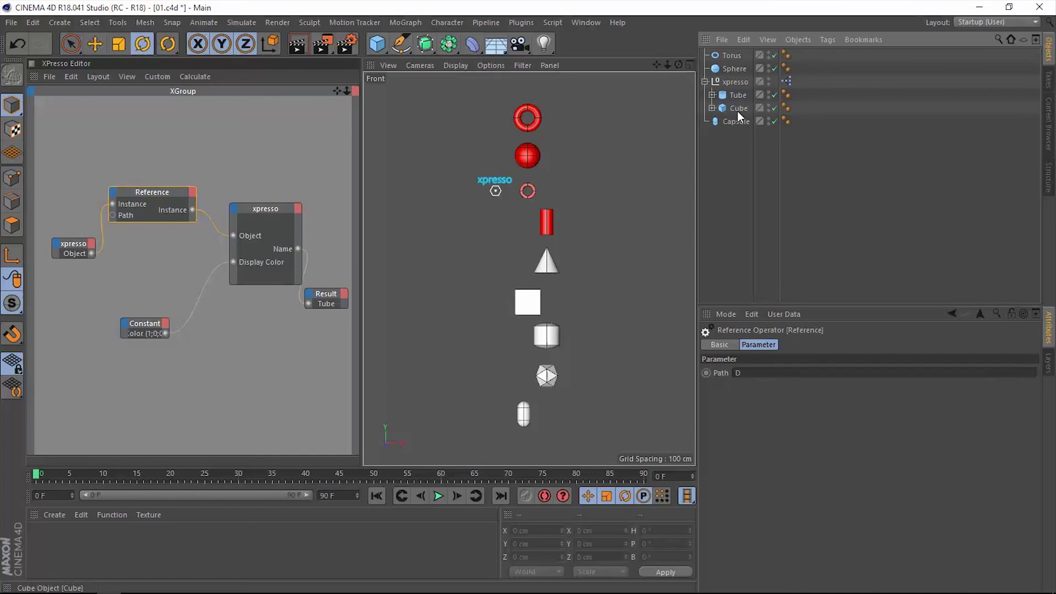
pyautogui.click(750, 373)
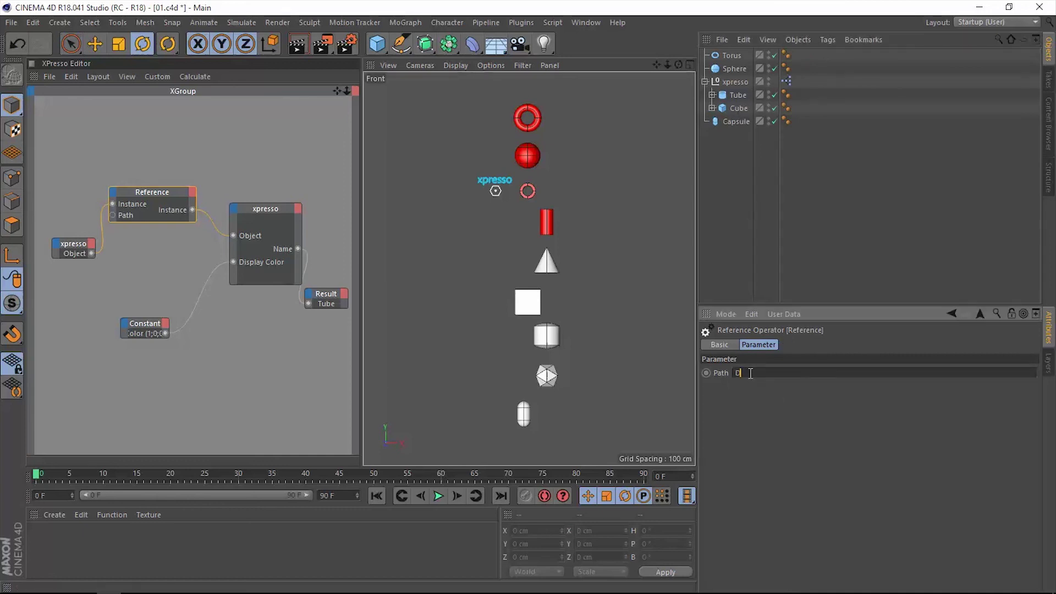
pyautogui.write('DN')
# Expand the Cube's children, extend the Reference node's path to DNDN and move the node slightly upward
pyautogui.click(712, 109)
pyautogui.click(712, 108)
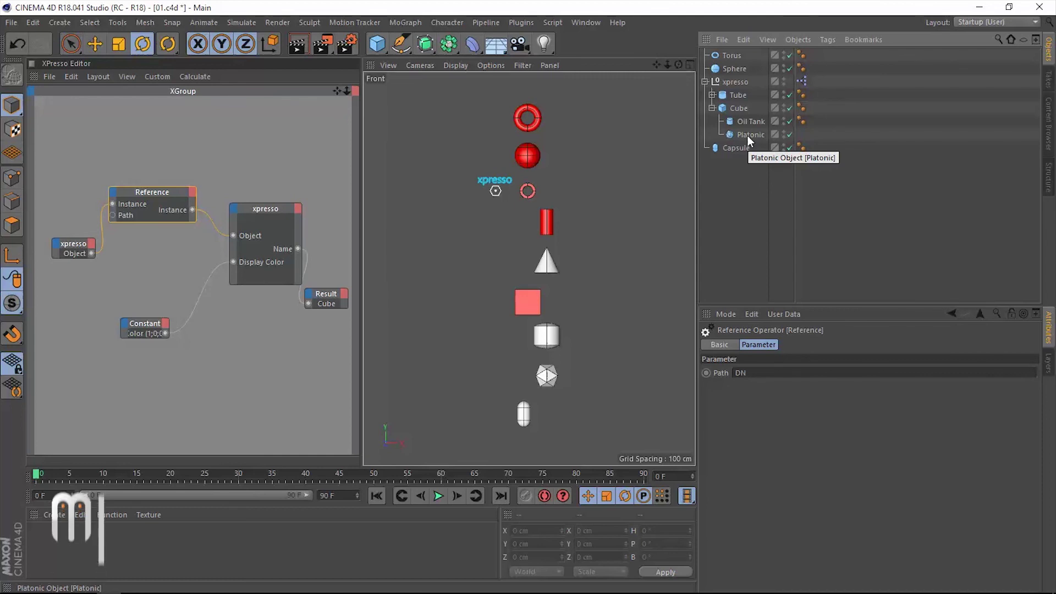
pyautogui.click(759, 374)
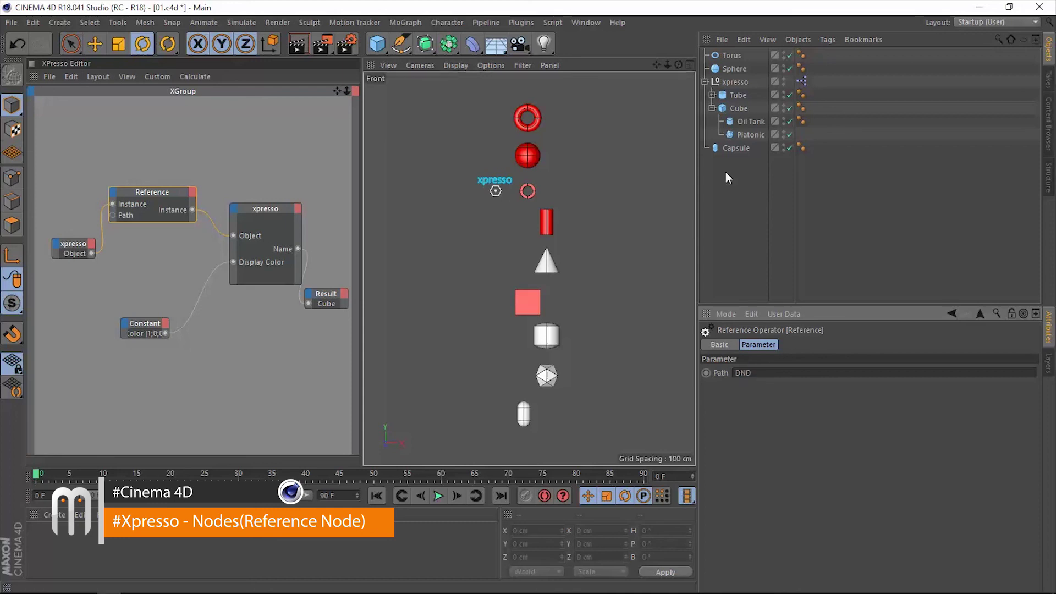
pyautogui.write('D')
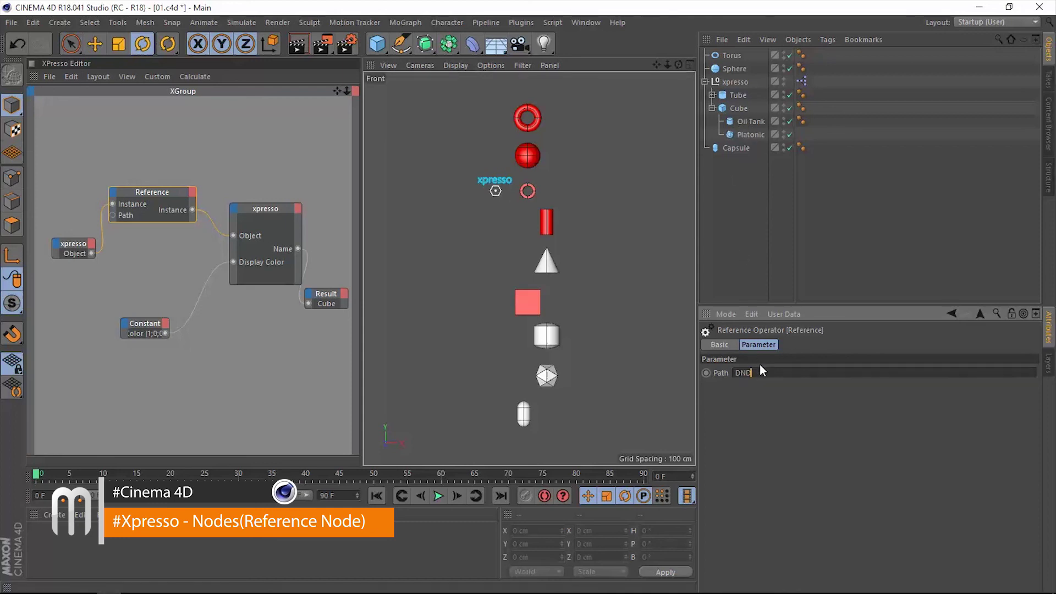
pyautogui.write('N')
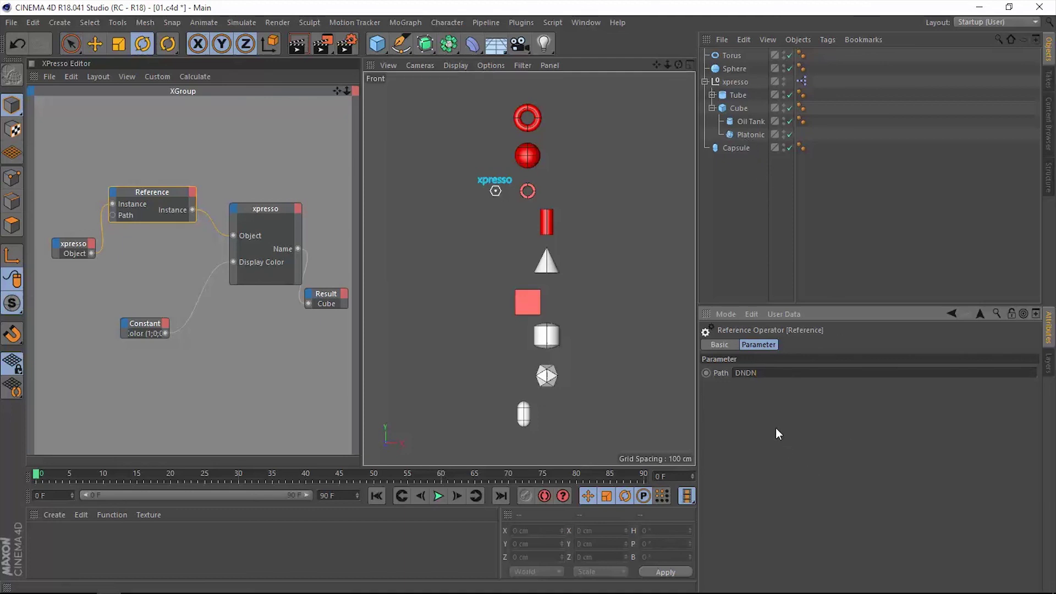
pyautogui.press('Return')
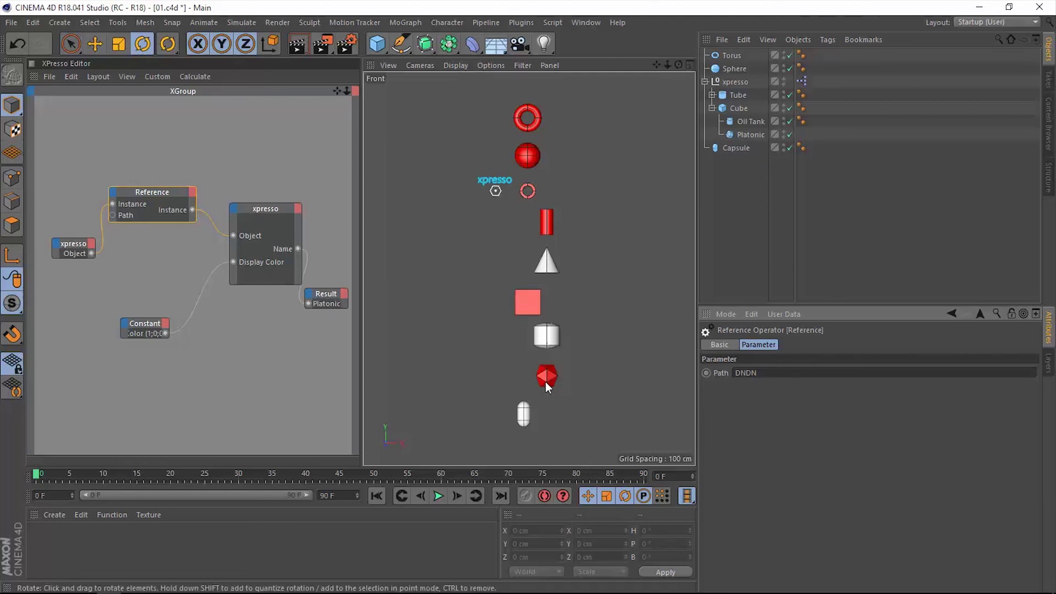
pyautogui.moveTo(176, 220); pyautogui.dragTo(178, 202)
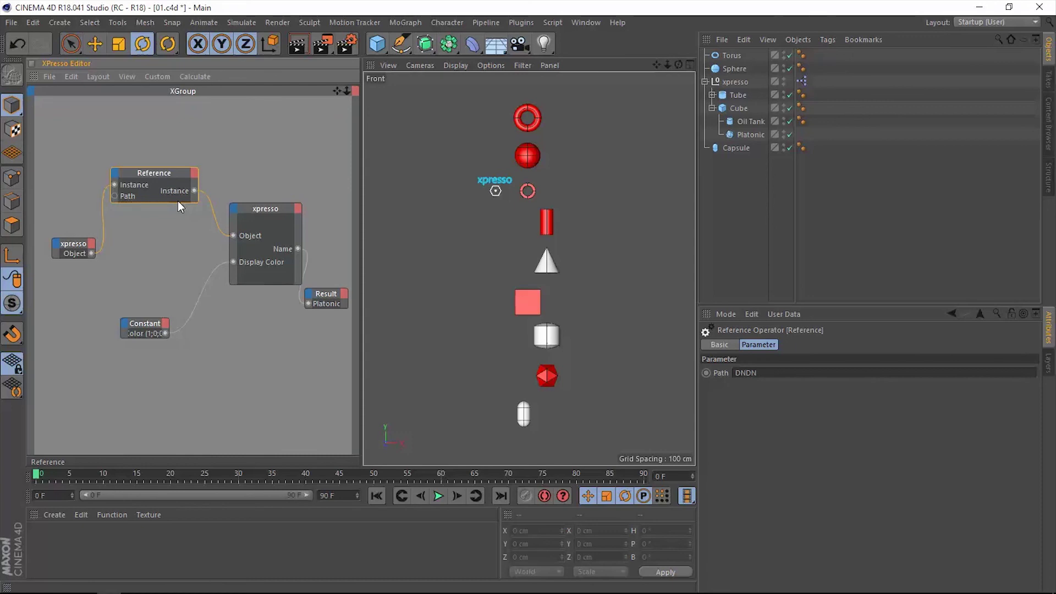